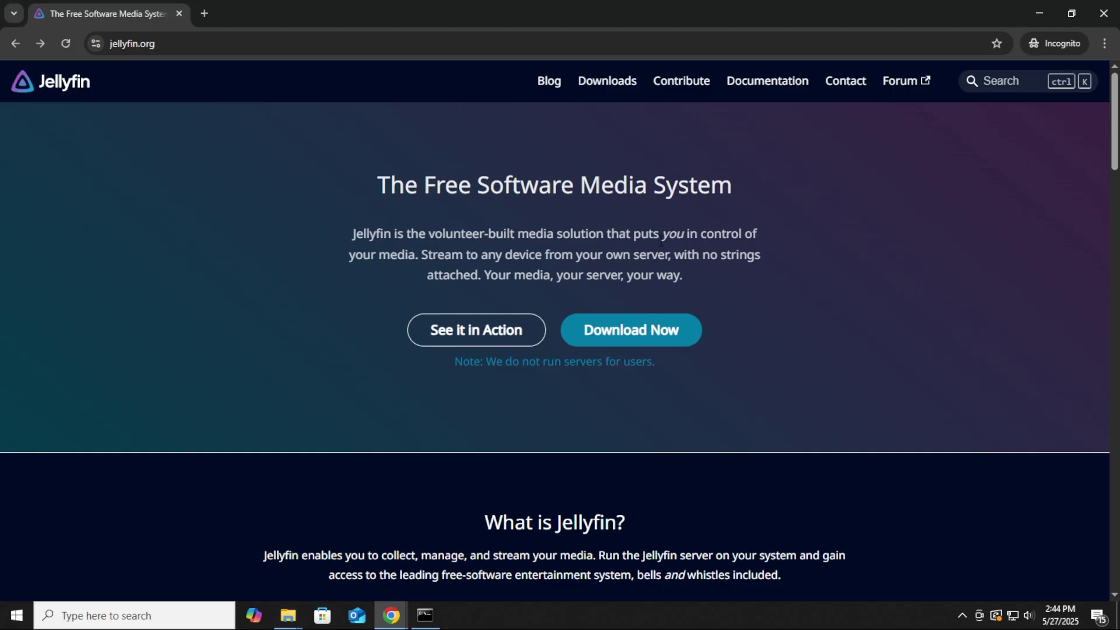
# Examine the list of supported installation platforms in the Jellyfin documentation and return to the homepage.
pyautogui.click(16, 45)
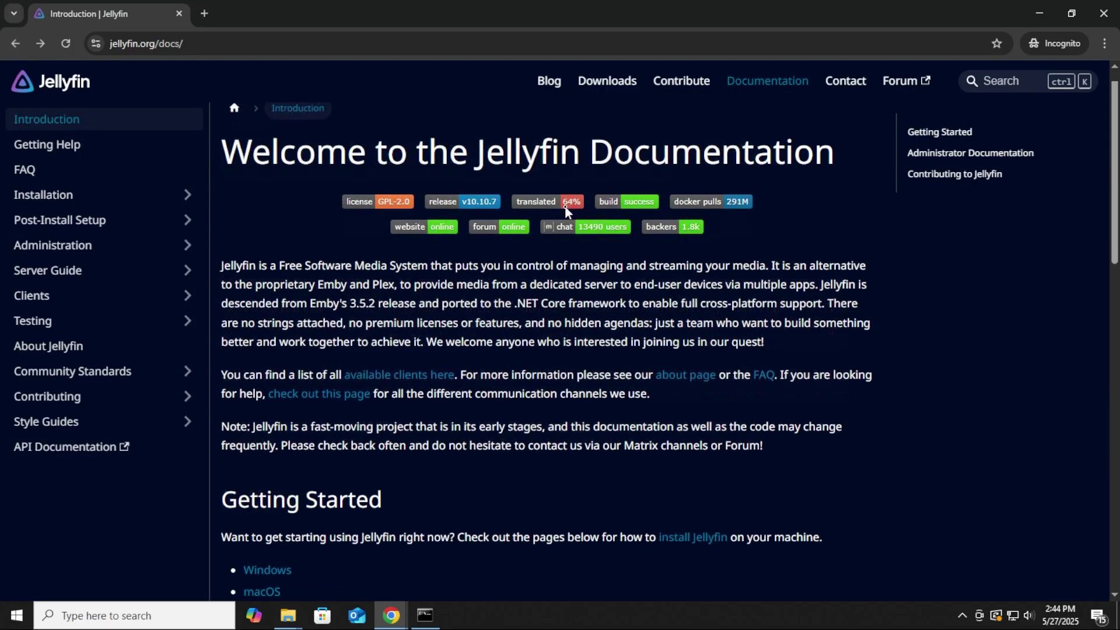
pyautogui.scroll(-5, 565, 205)
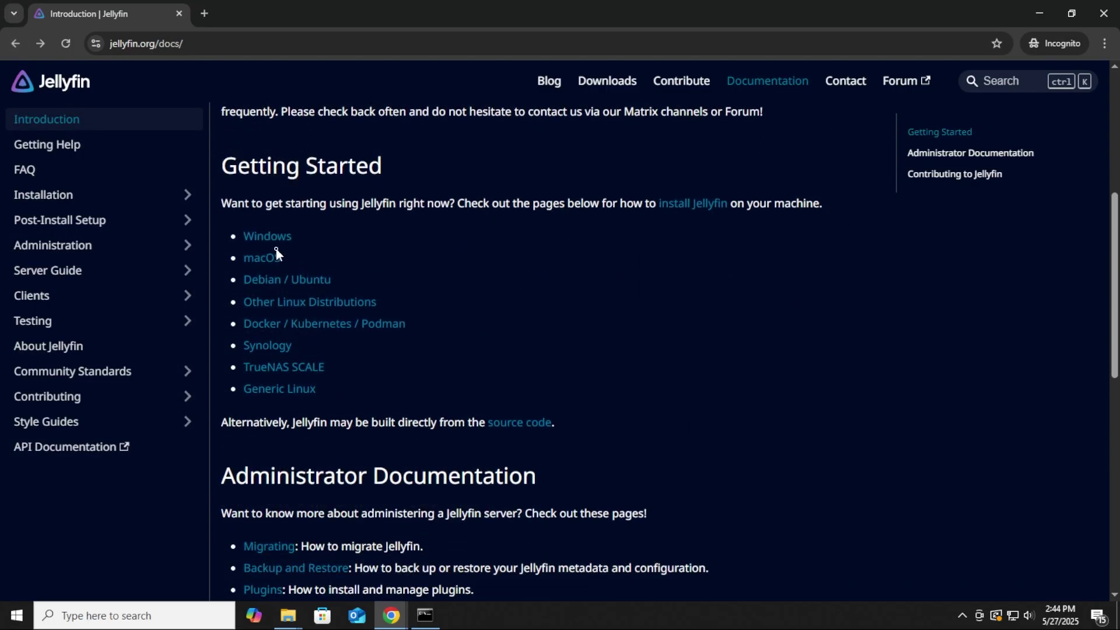
pyautogui.moveTo(291, 240); pyautogui.dragTo(239, 235)
pyautogui.click(40, 43)
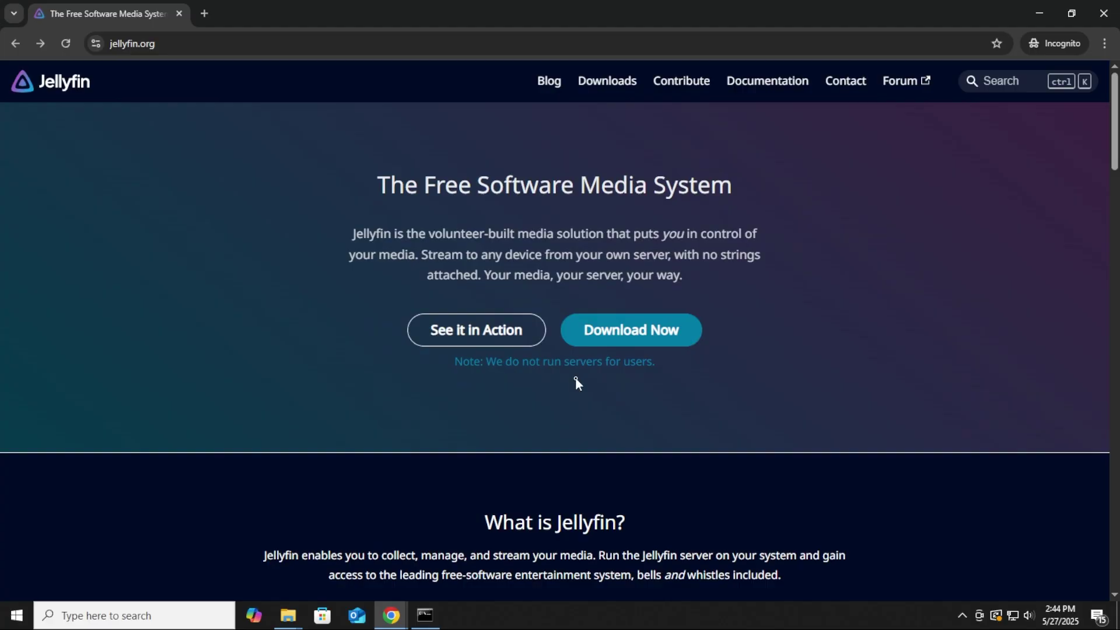
# Open the Jellyfin downloads page and examine the recommended client apps.
pyautogui.click(633, 337)
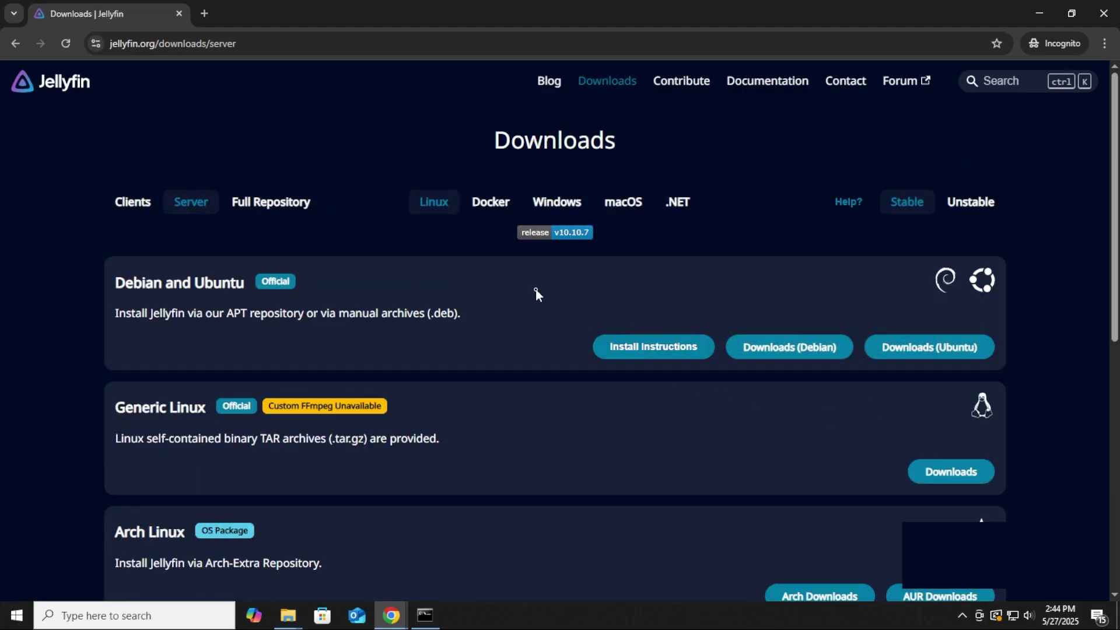
pyautogui.click(134, 205)
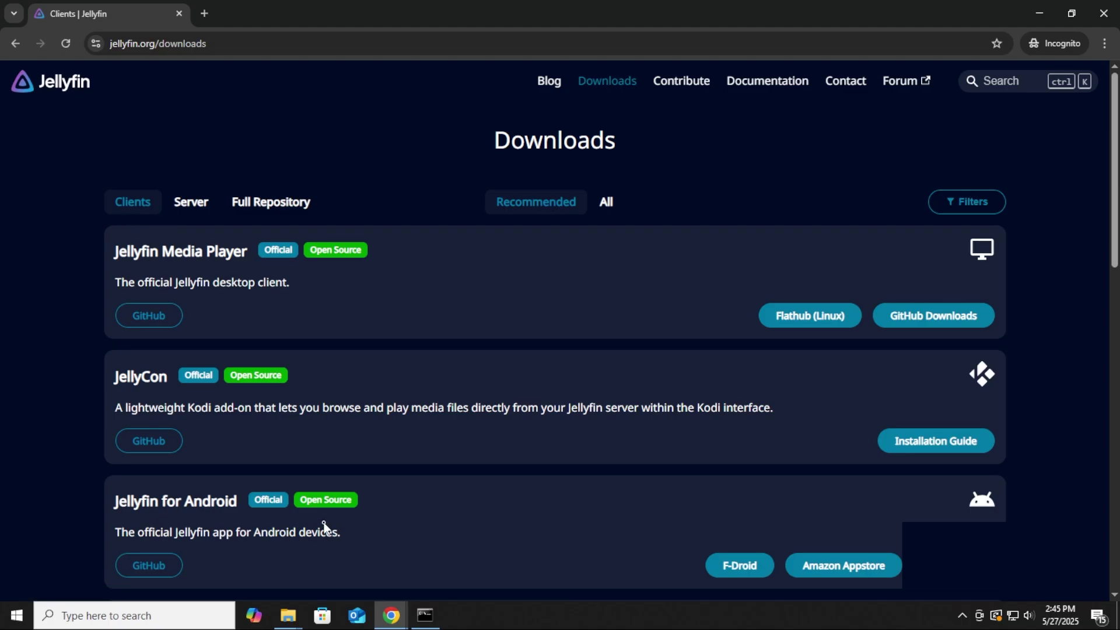
pyautogui.scroll(-3, 324, 525)
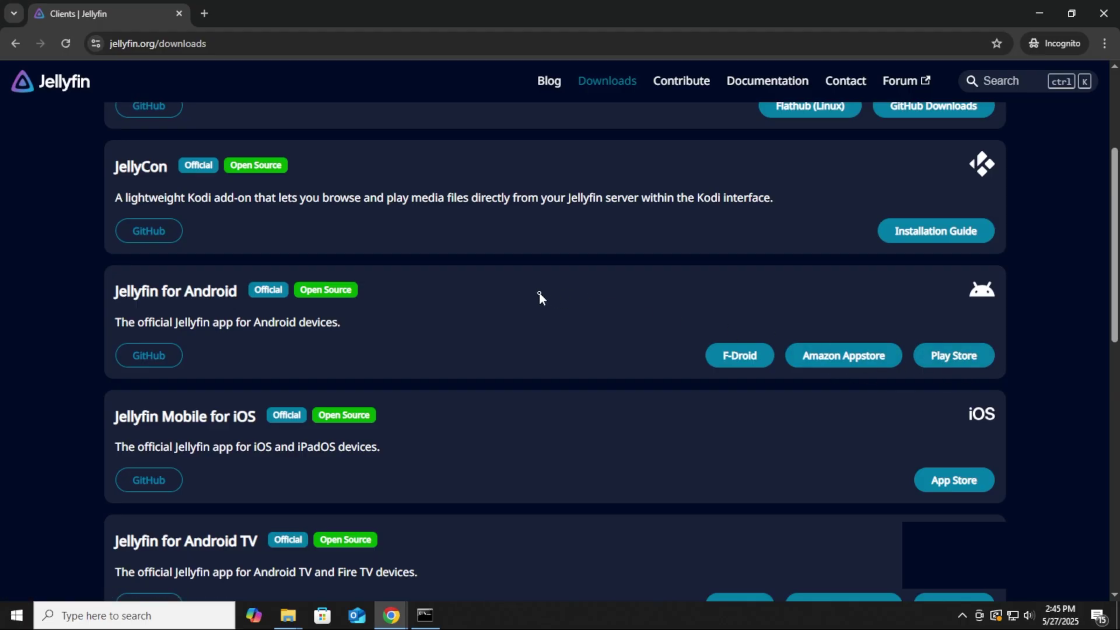
pyautogui.scroll(3, 539, 293)
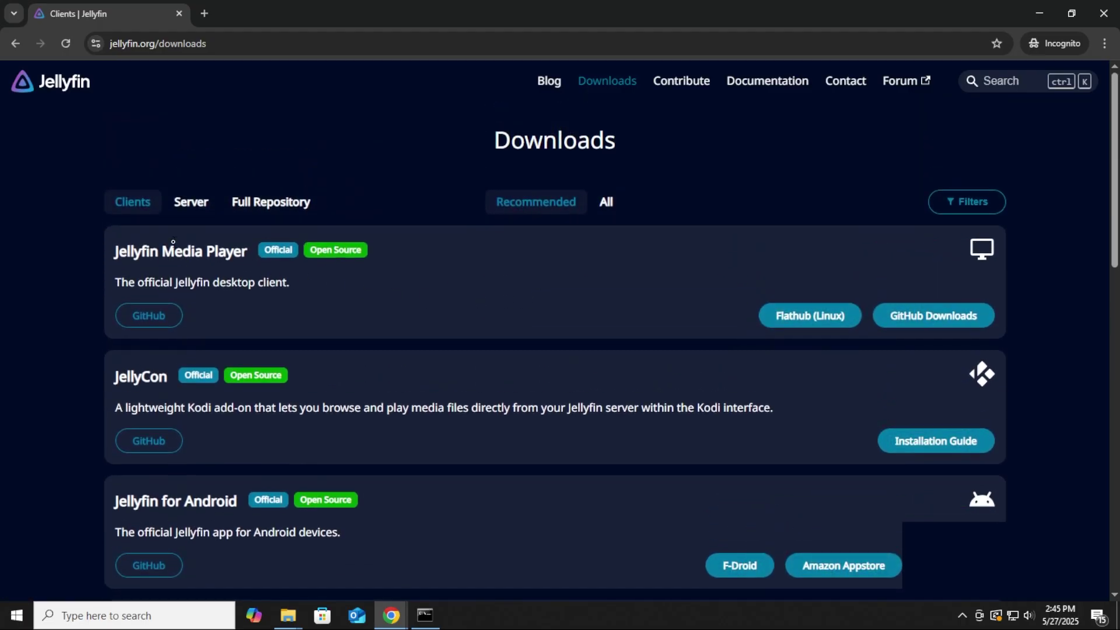
# Download the stable Windows AMD64 server installer jellyfin_10.10.7_windows-x64.exe into the Downloads folder.
pyautogui.click(182, 213)
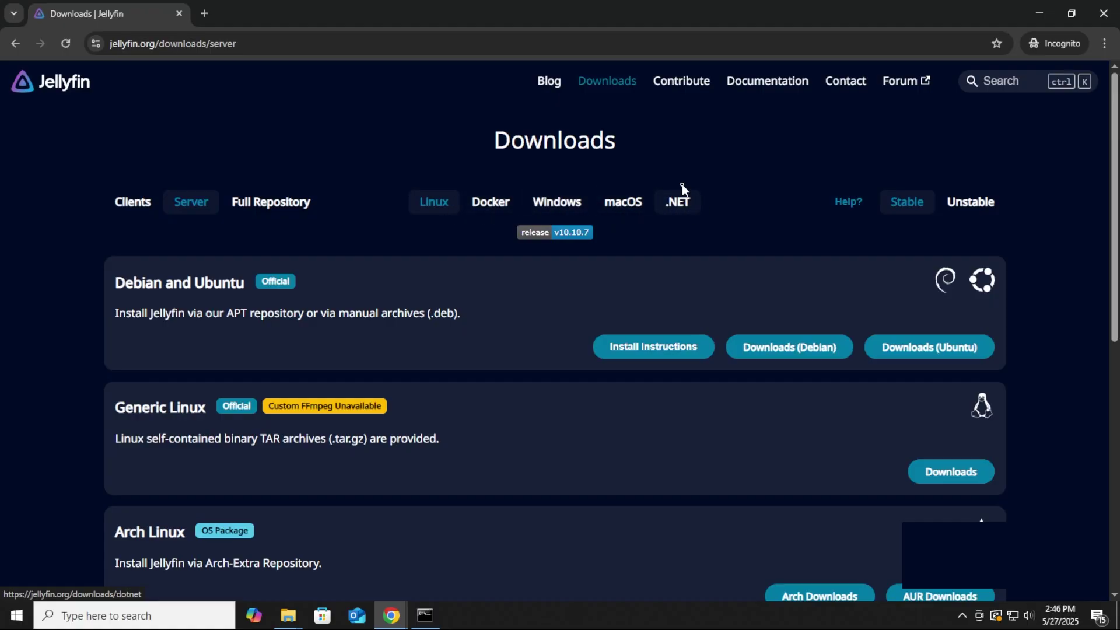
pyautogui.click(566, 209)
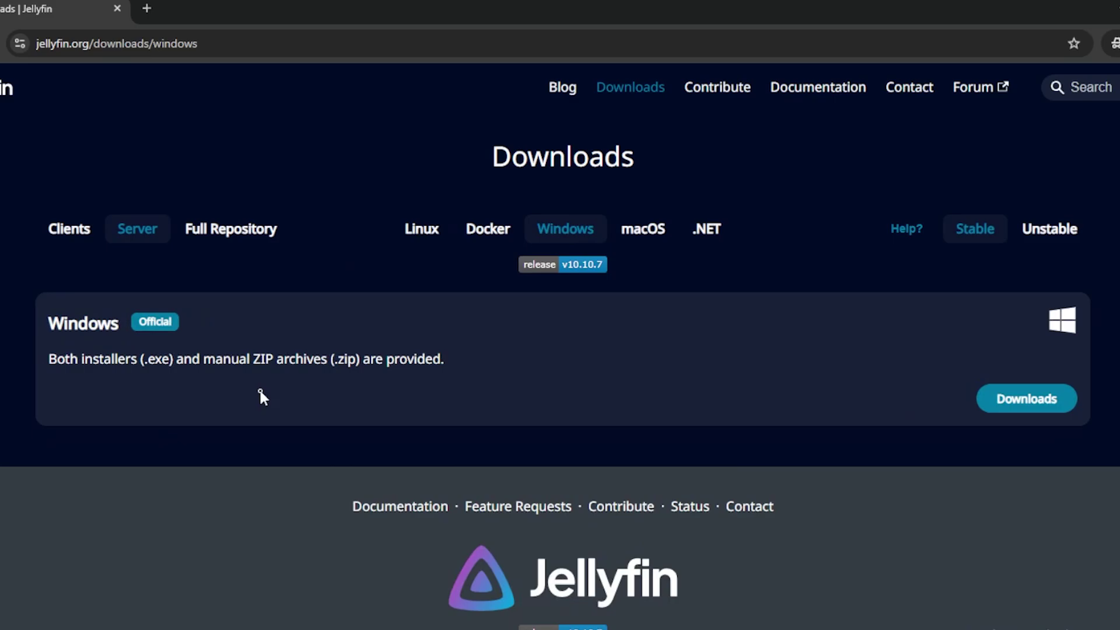
pyautogui.click(1023, 402)
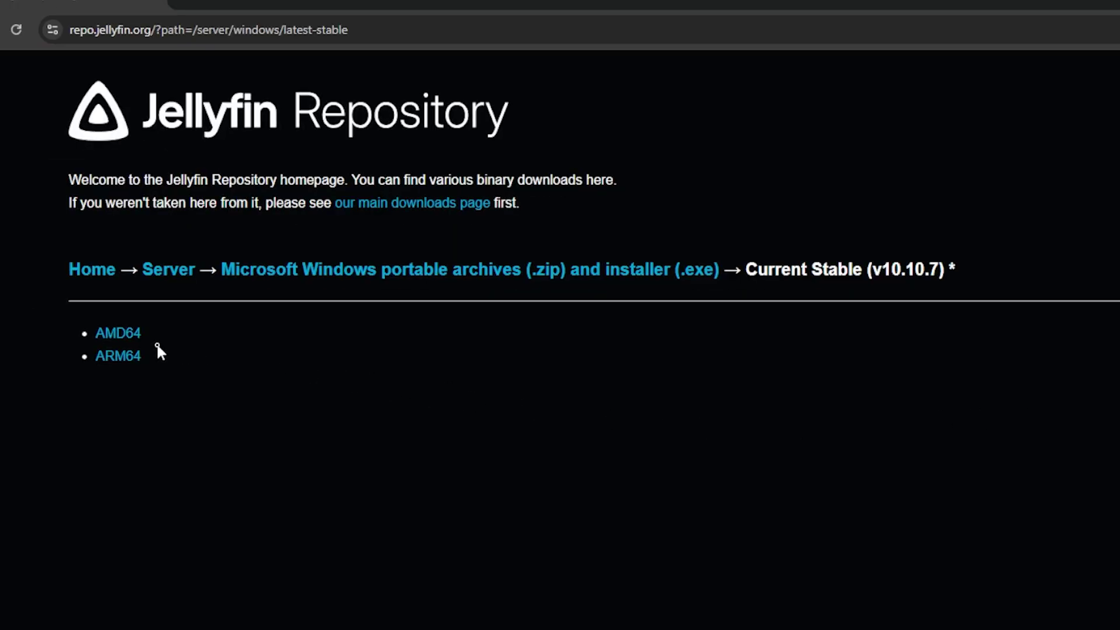
pyautogui.click(116, 337)
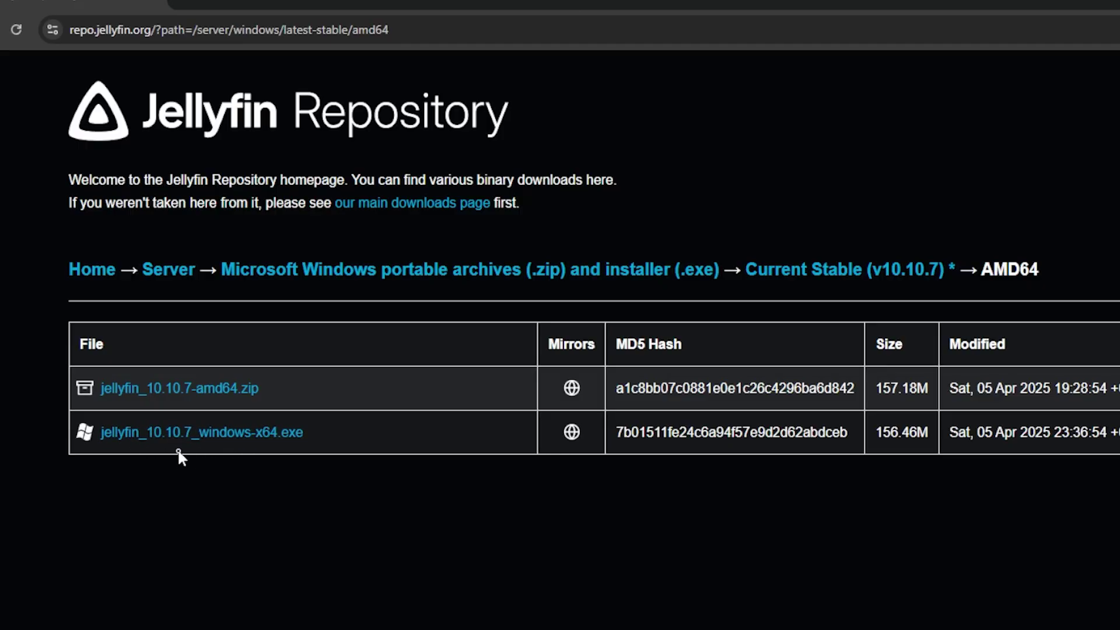
pyautogui.click(275, 434)
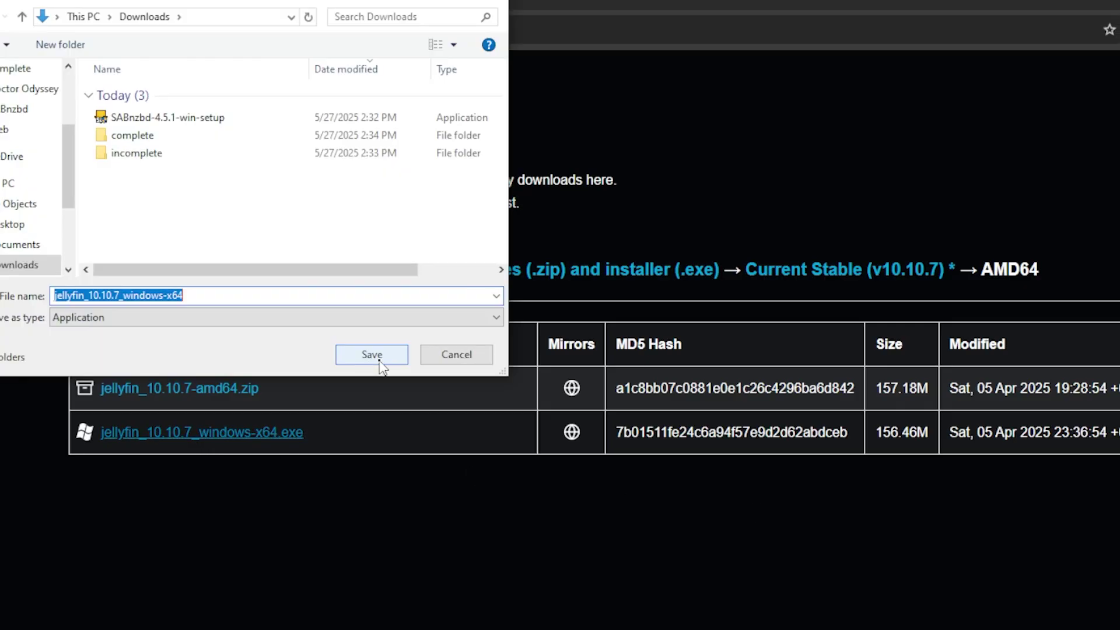
pyautogui.click(379, 362)
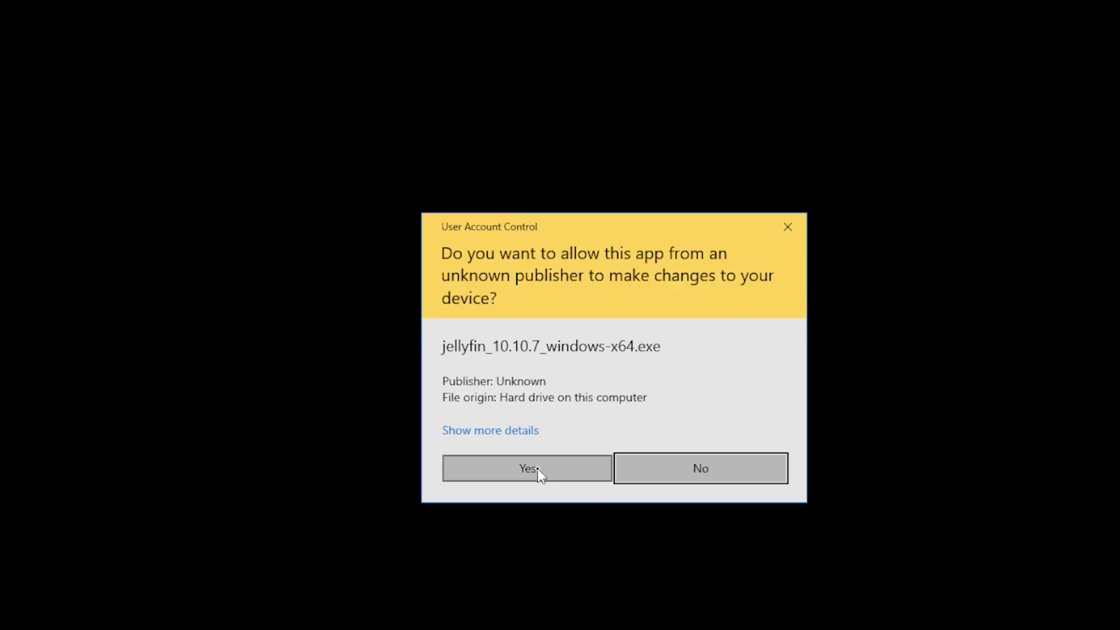
# Allow the Jellyfin Server installer to run, accepting its license and the Basic Install setup type.
pyautogui.click(537, 465)
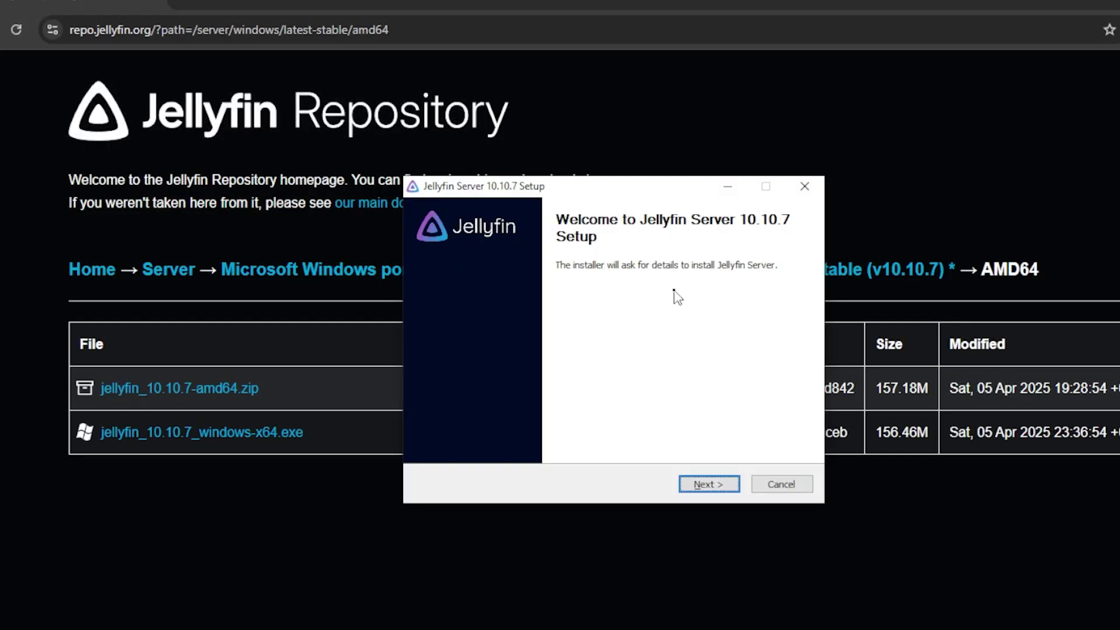
pyautogui.click(718, 487)
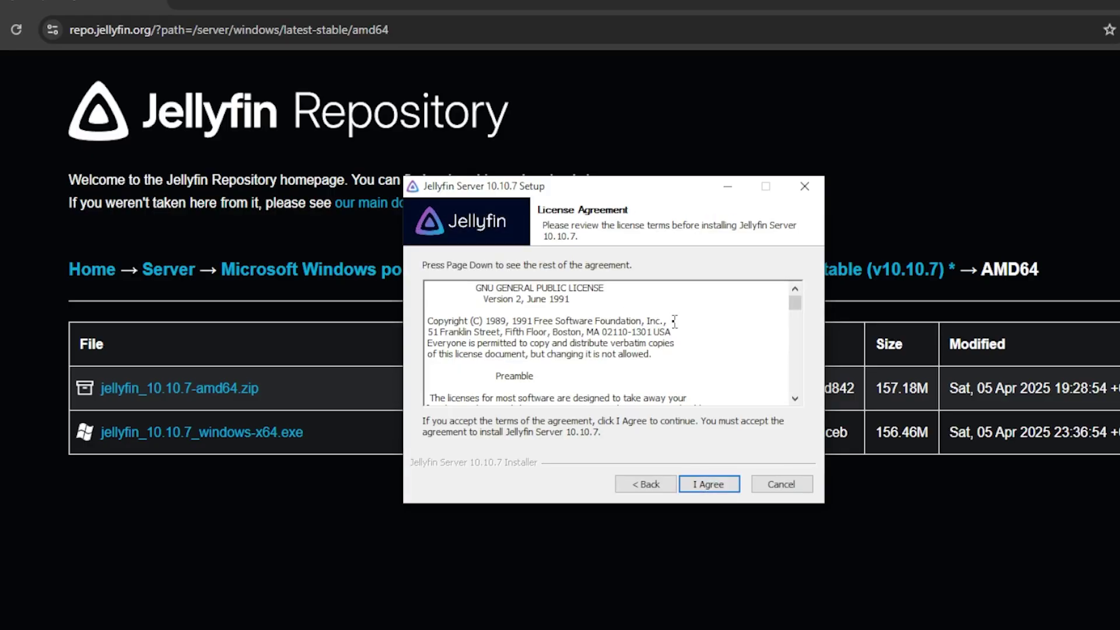
pyautogui.click(723, 486)
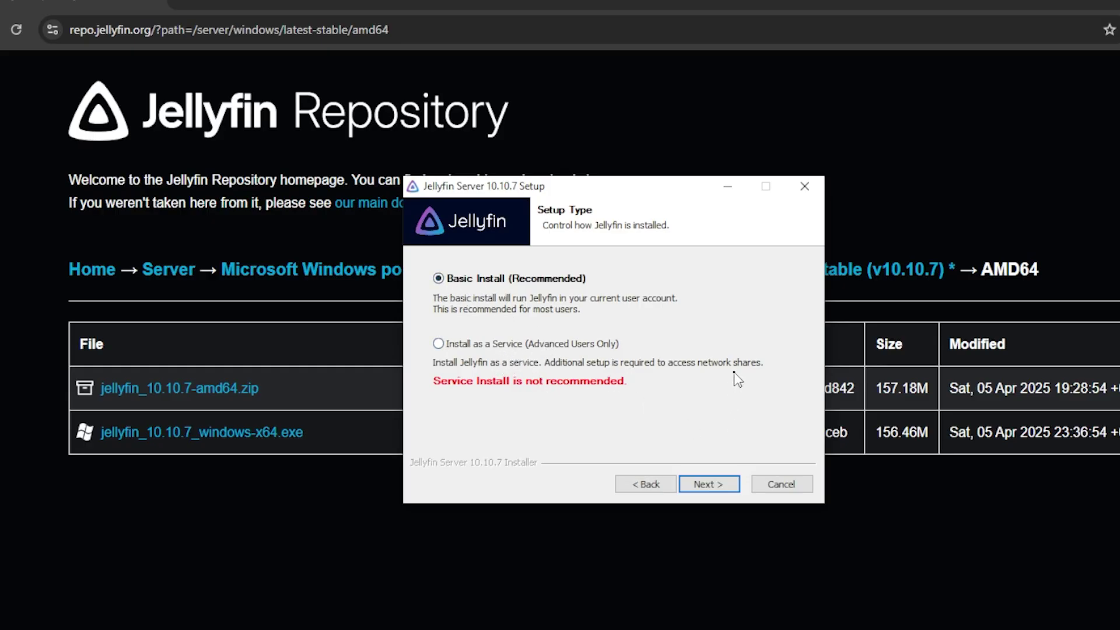
pyautogui.click(717, 486)
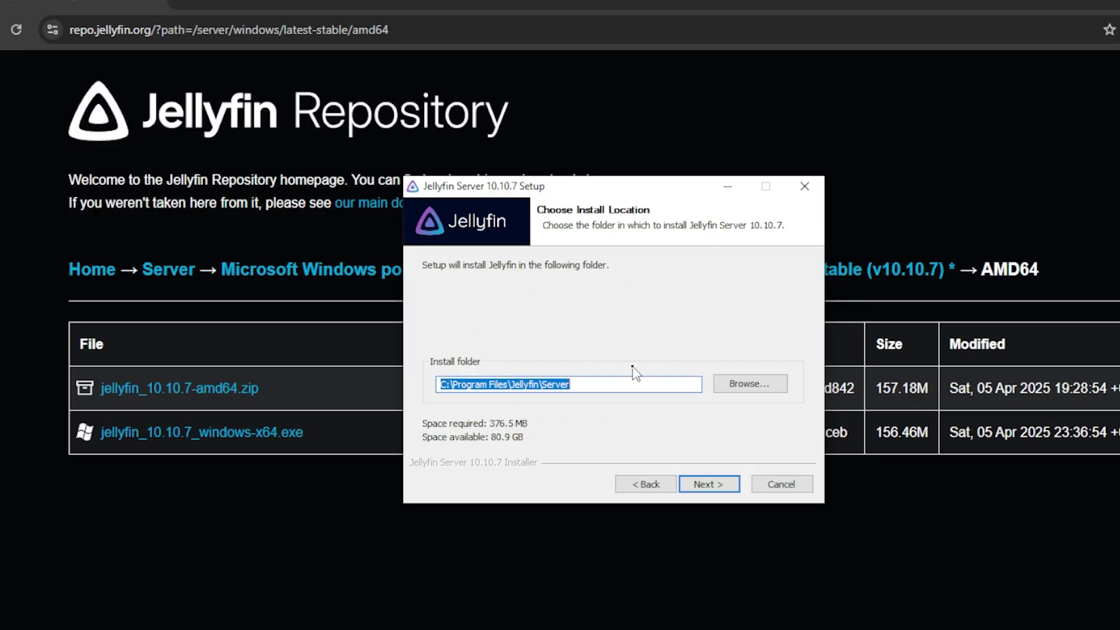
# Install the server with the default program and data folders and allow it through the firewall on private networks.
pyautogui.click(717, 486)
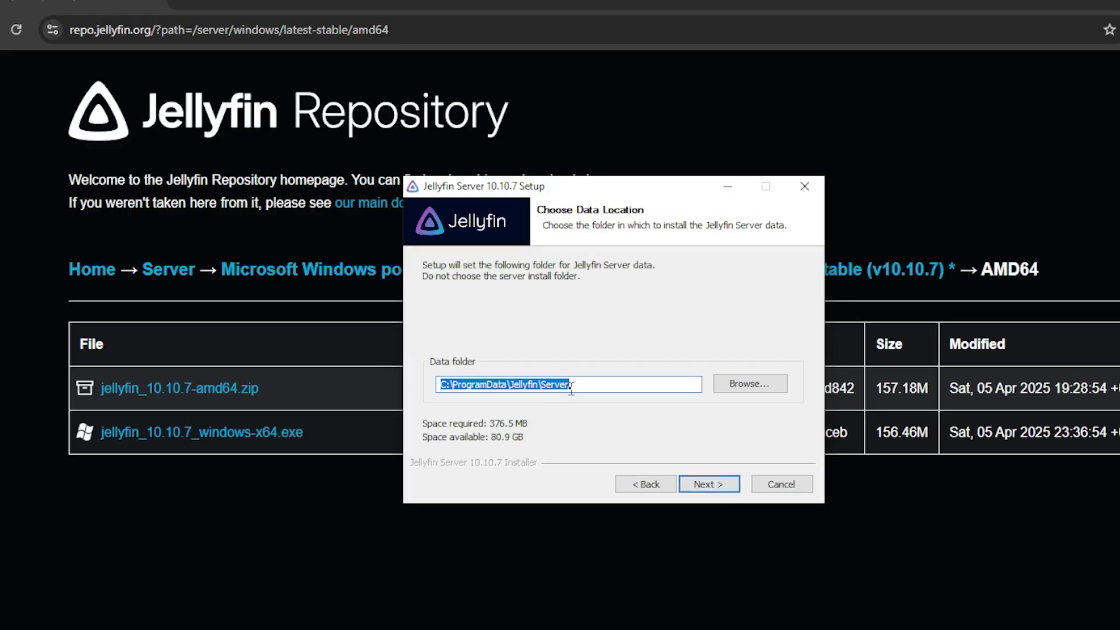
pyautogui.click(730, 488)
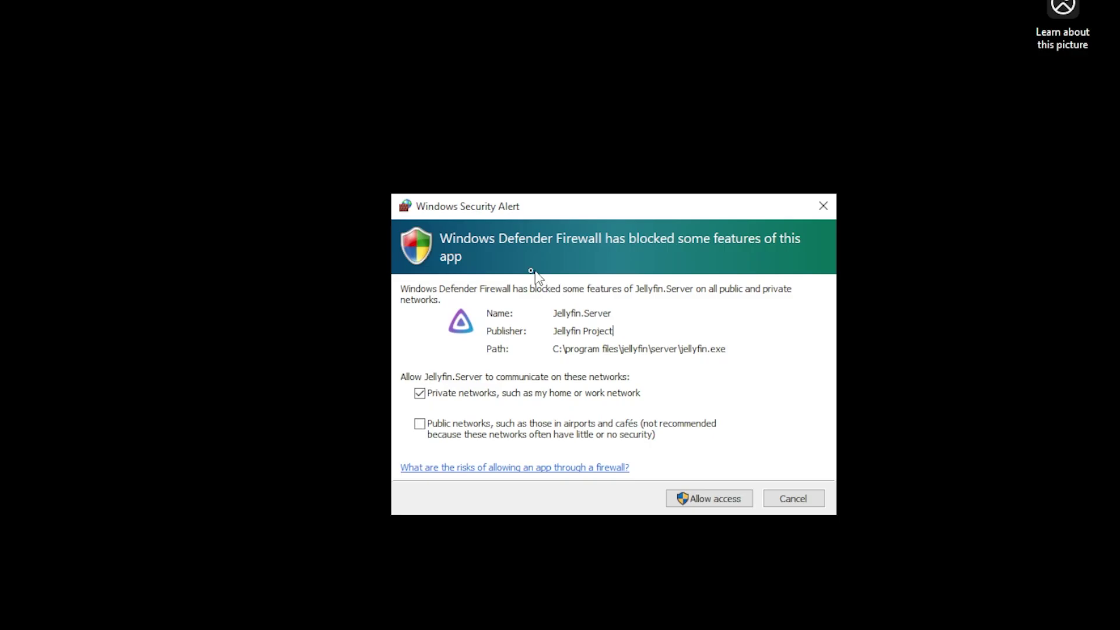
pyautogui.click(702, 497)
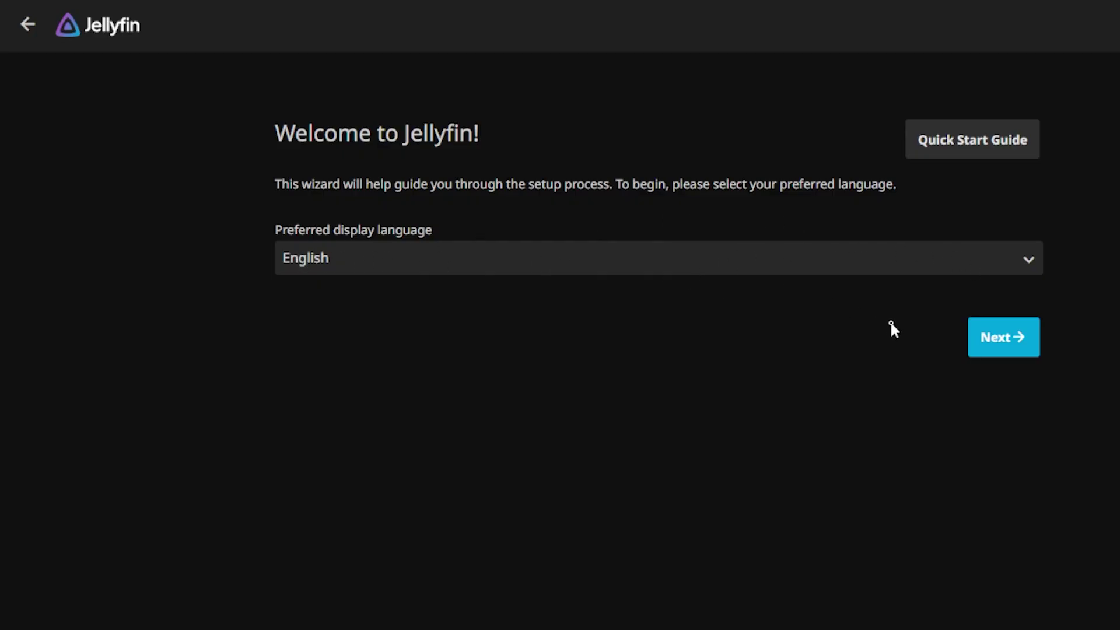
# Accept English as the display language and create the admin account with username GEEKrar and a confirmed account password.
pyautogui.click(992, 345)
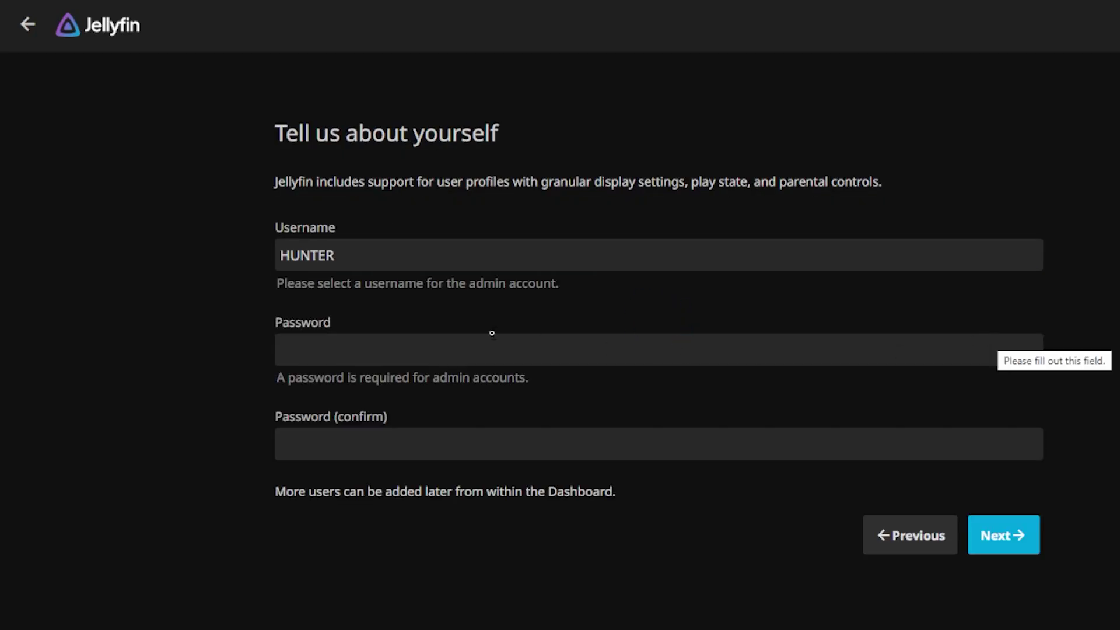
pyautogui.doubleClick(511, 260)
pyautogui.write('GEEKrar')
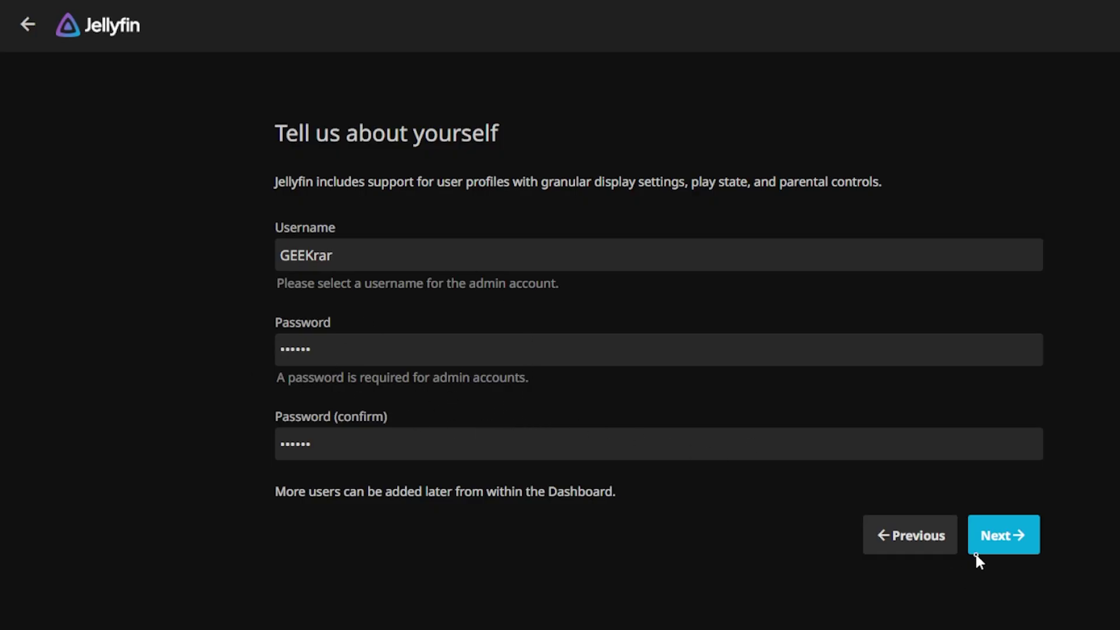
pyautogui.click(991, 548)
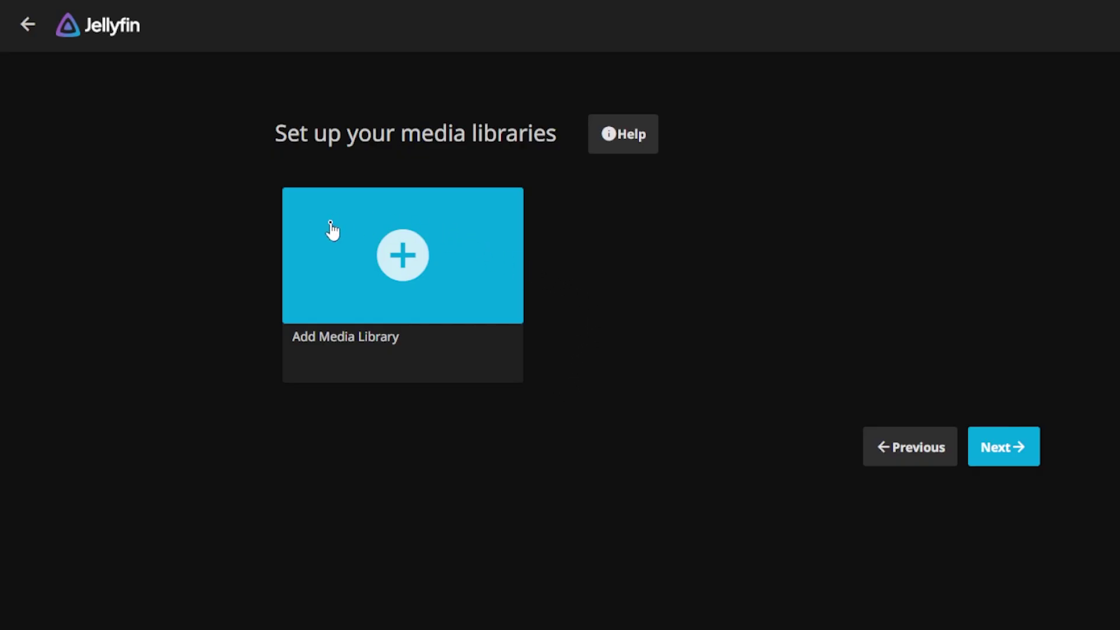
# Start a new media library with content type and display name Movies, and add the Windows account's Videos folder to it.
pyautogui.click(403, 281)
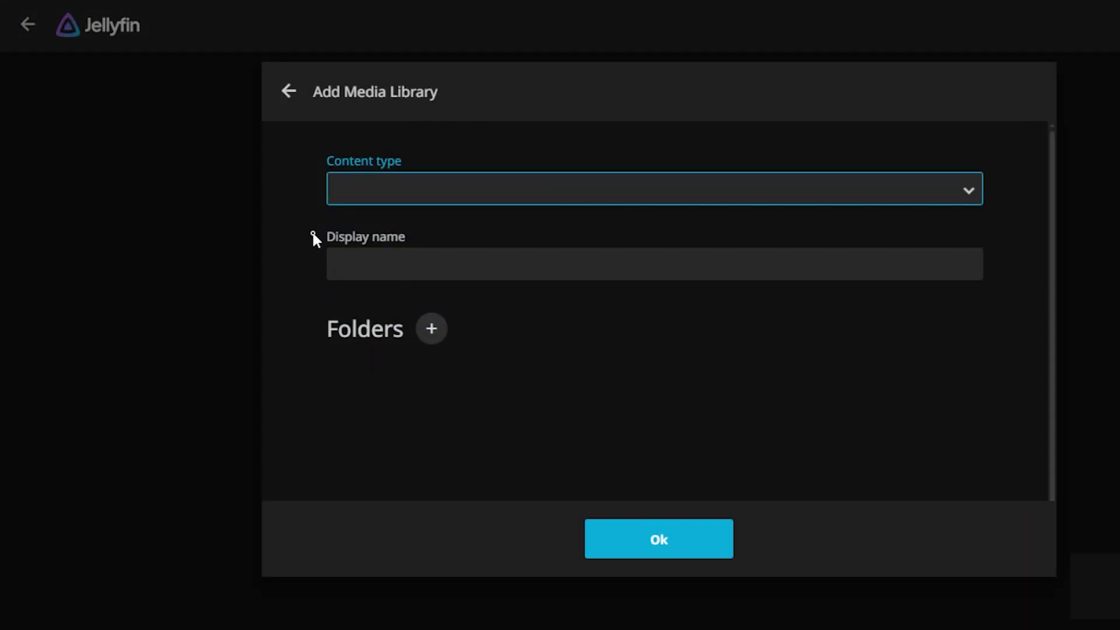
pyautogui.click(517, 193)
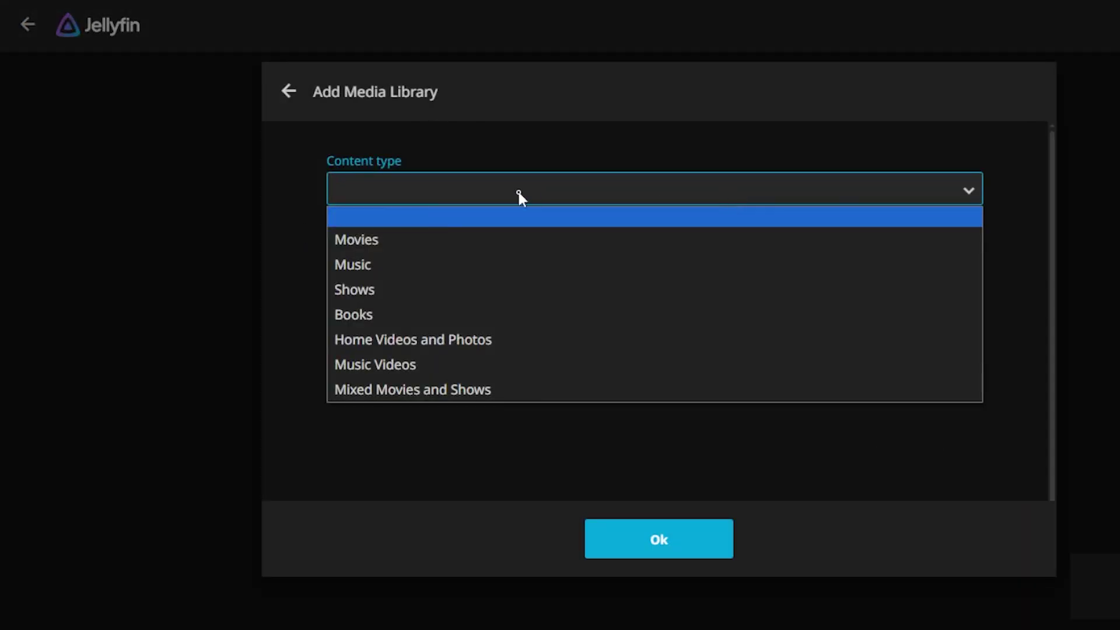
pyautogui.click(407, 240)
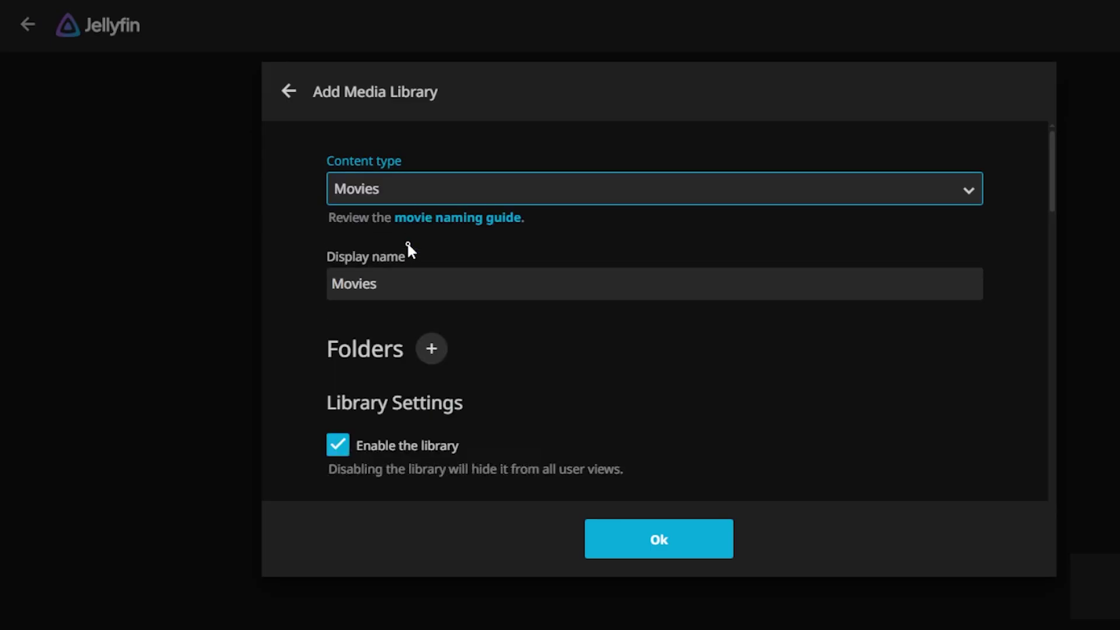
pyautogui.click(342, 291)
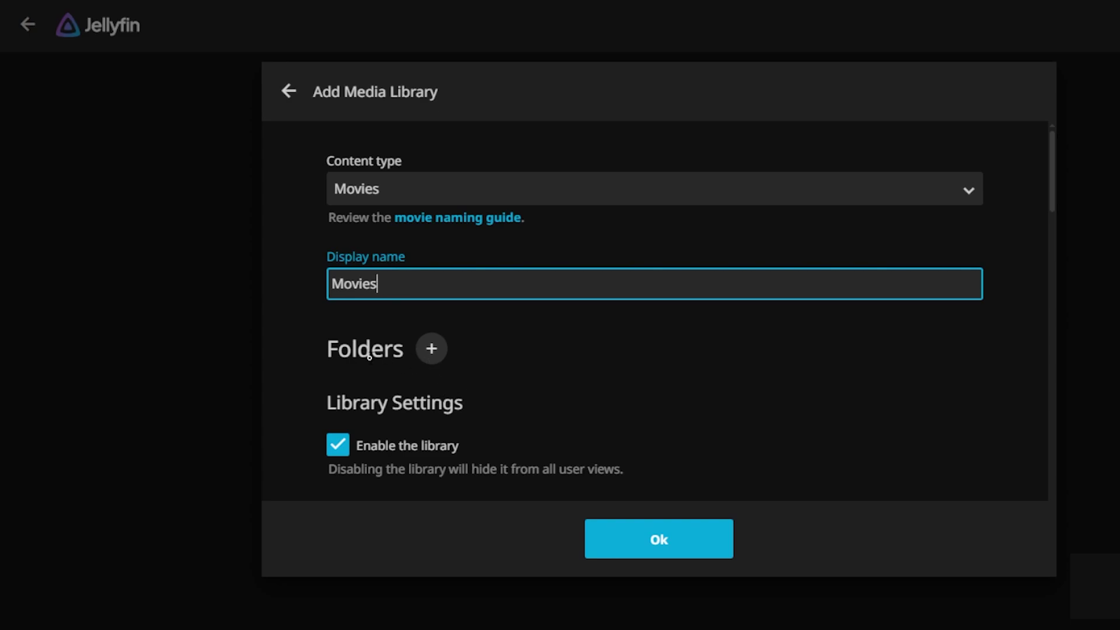
pyautogui.click(433, 353)
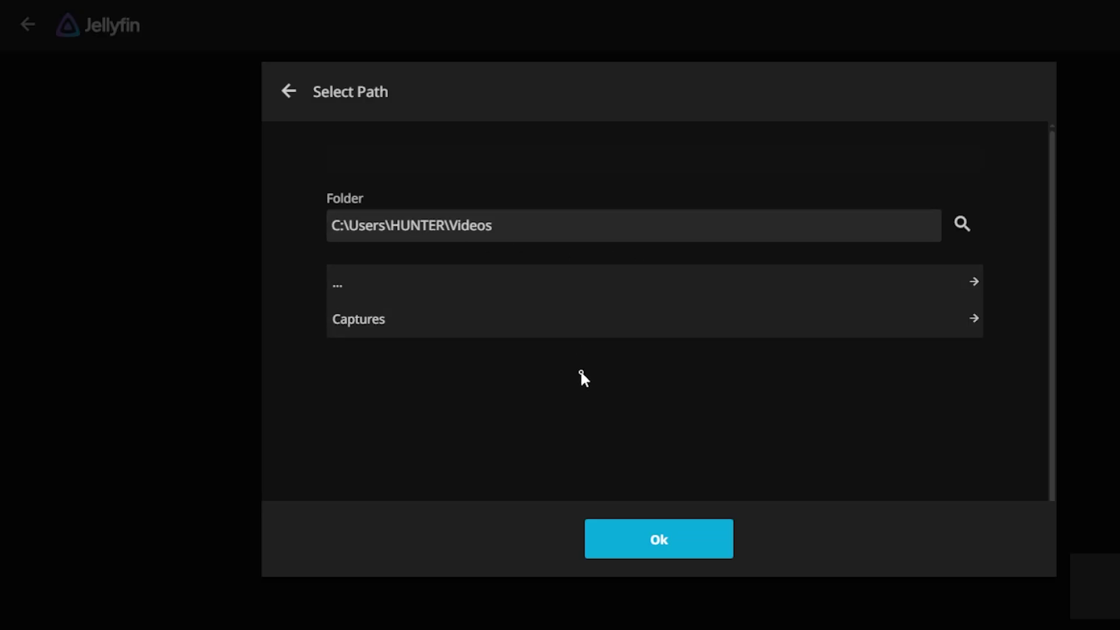
pyautogui.click(623, 539)
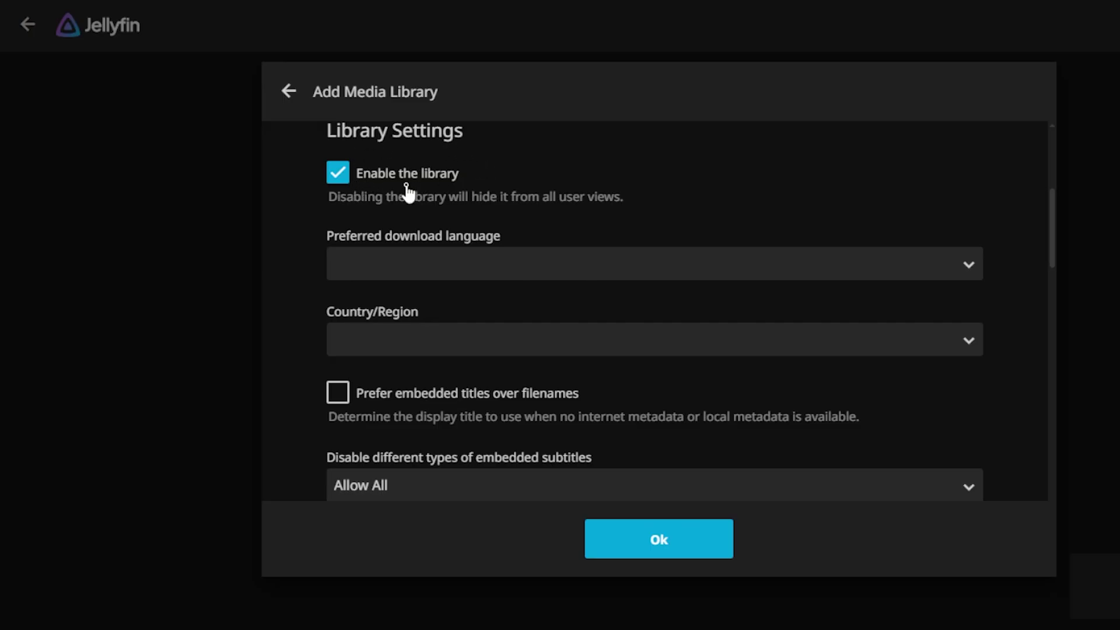
# Set the Movies library's preferred download language to English and its country/region to United States.
pyautogui.click(443, 264)
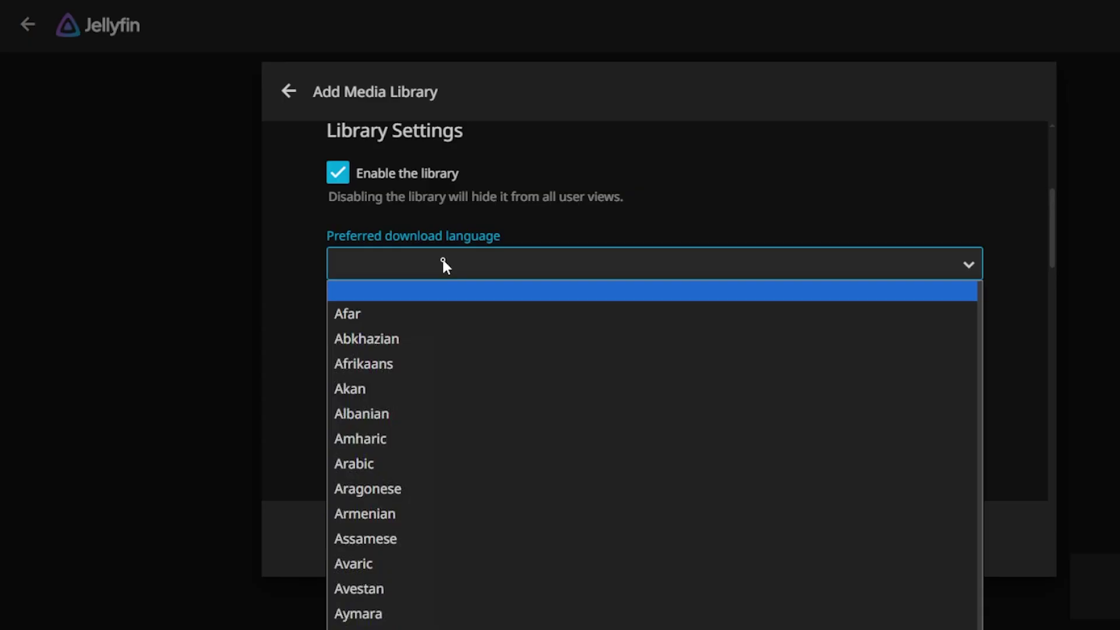
pyautogui.press('e')
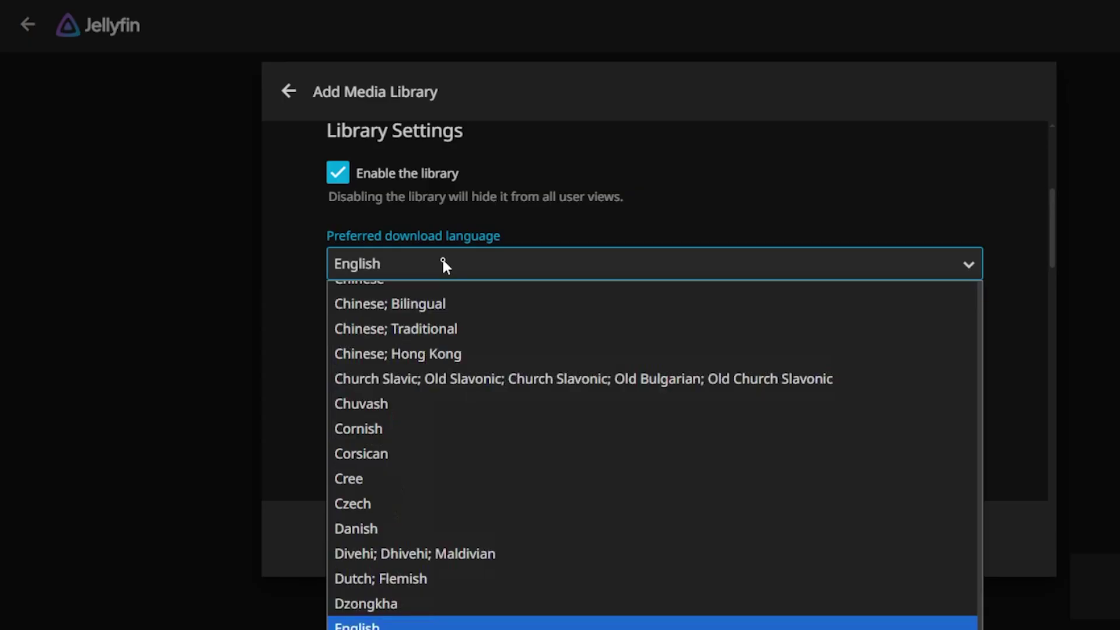
pyautogui.press('Return')
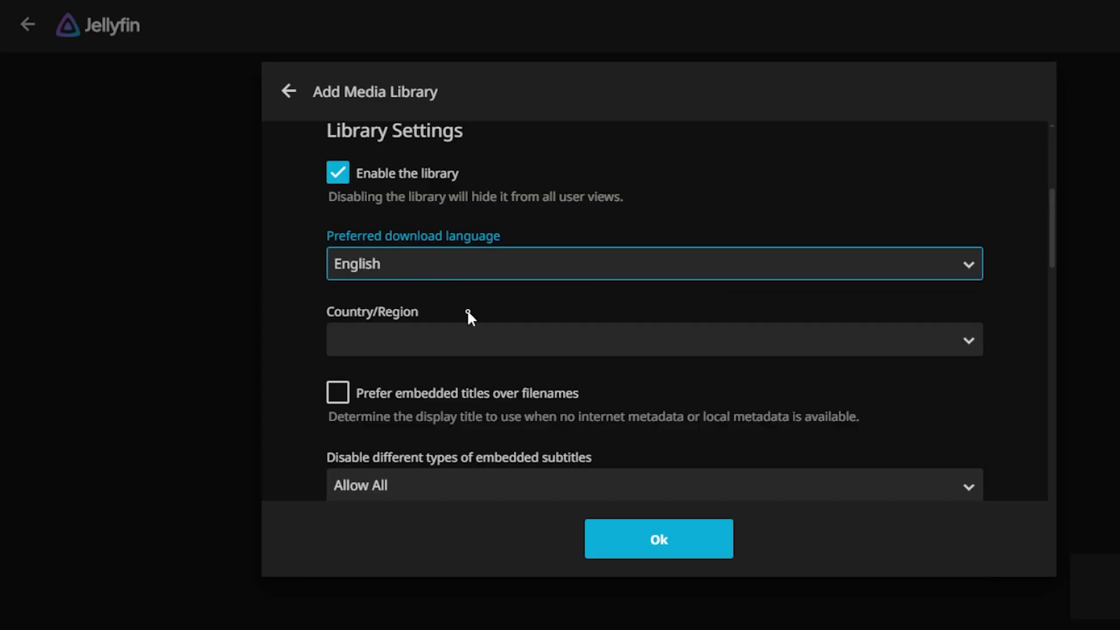
pyautogui.click(357, 335)
pyautogui.scroll(-15, 448, 233)
pyautogui.click(446, 186)
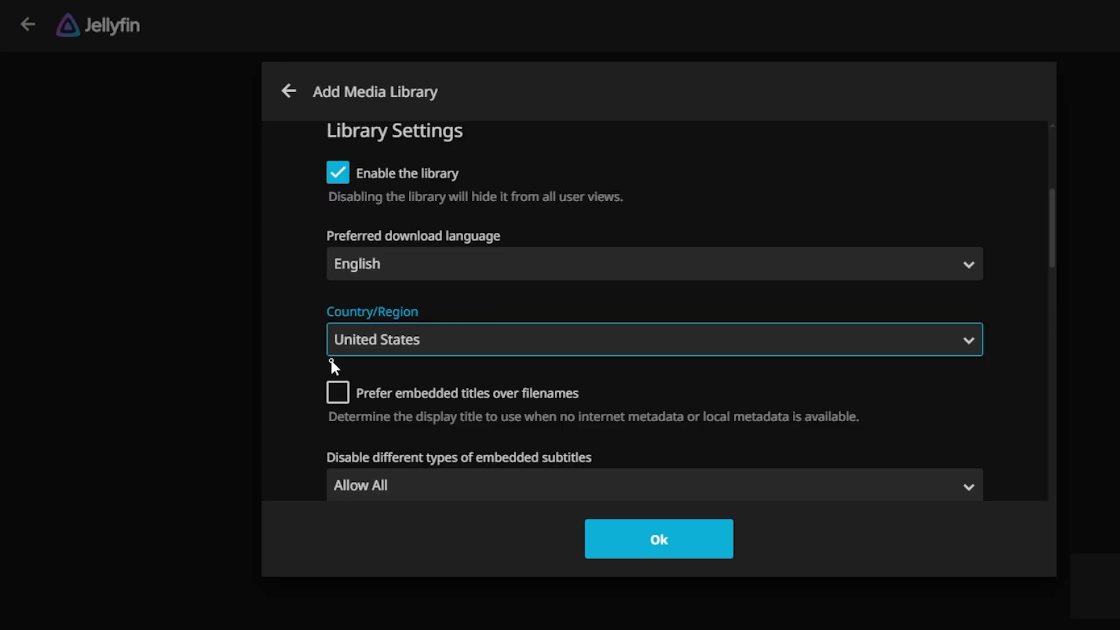
# Enable preferring embedded titles over filenames for the Movies library, both for main titles and for extras.
pyautogui.click(338, 392)
pyautogui.scroll(-3, 660, 397)
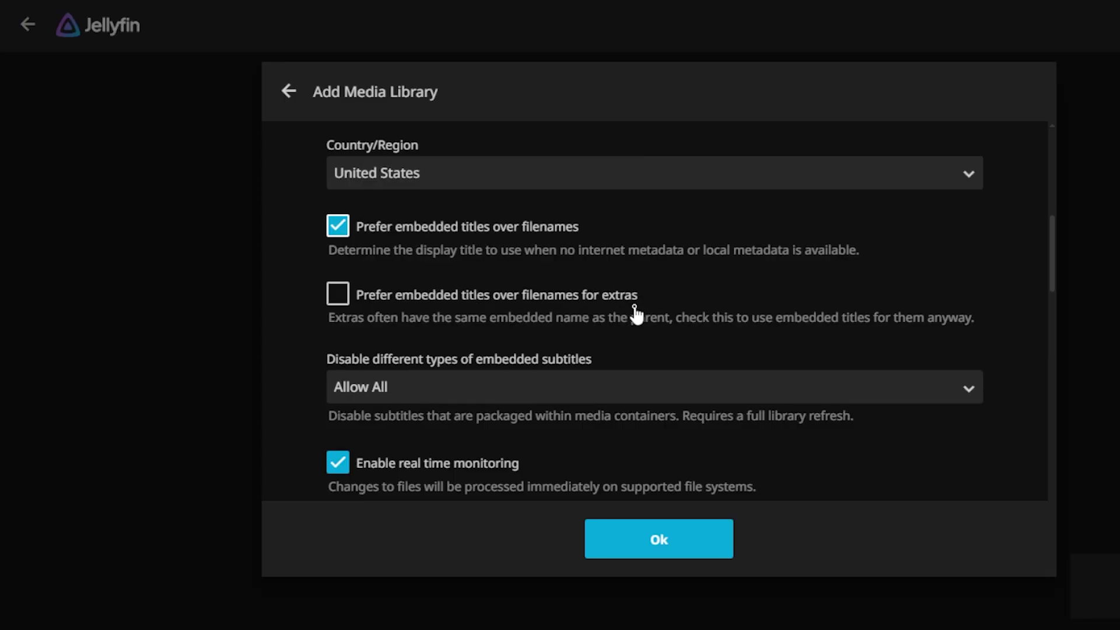
pyautogui.click(342, 298)
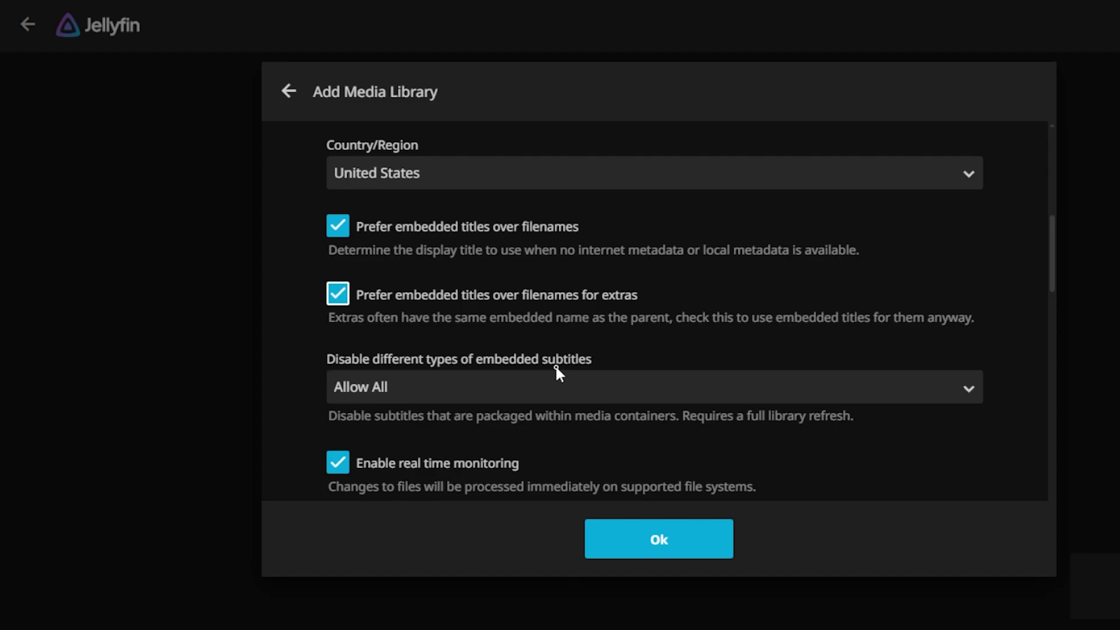
# Try automatic metadata refresh from the internet every 30 days for the Movies library, and return it to Never.
pyautogui.scroll(-3, 613, 367)
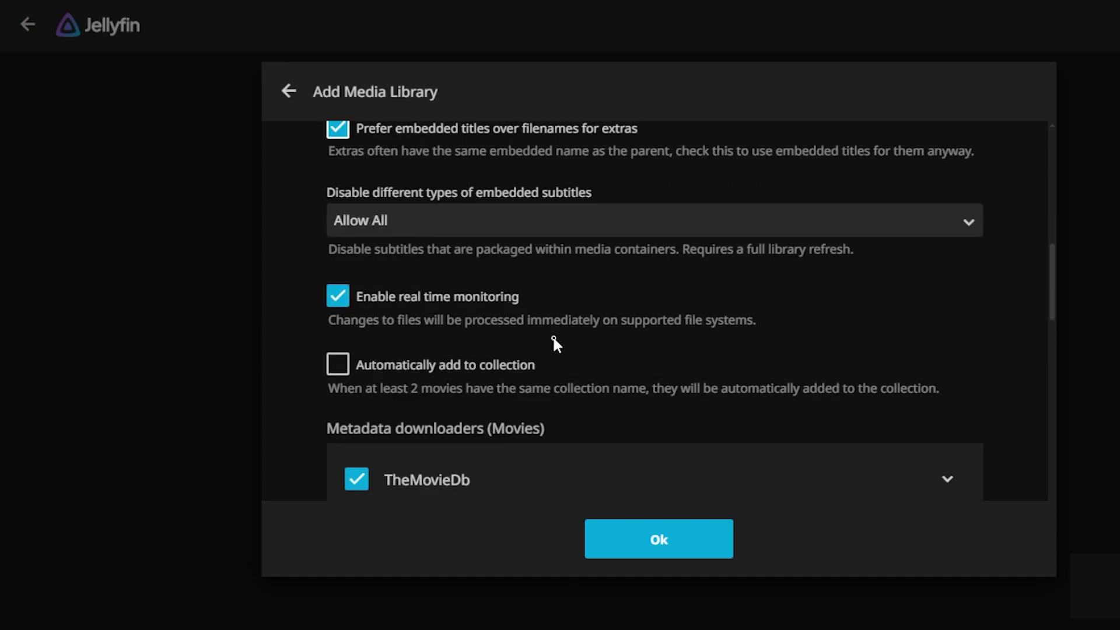
pyautogui.scroll(-3, 519, 350)
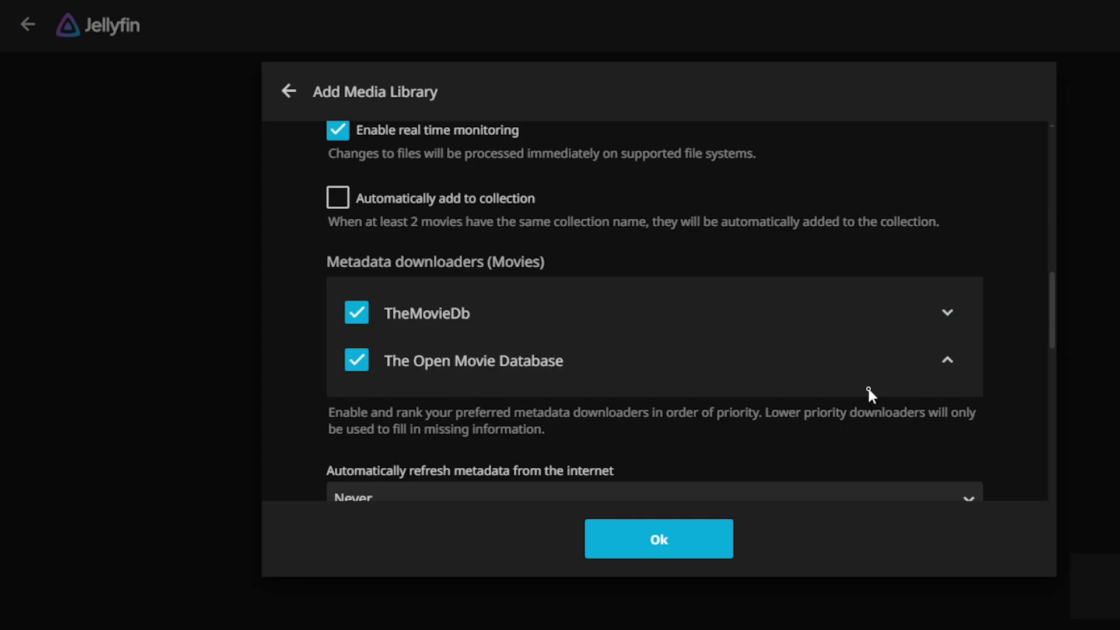
pyautogui.scroll(-3, 869, 392)
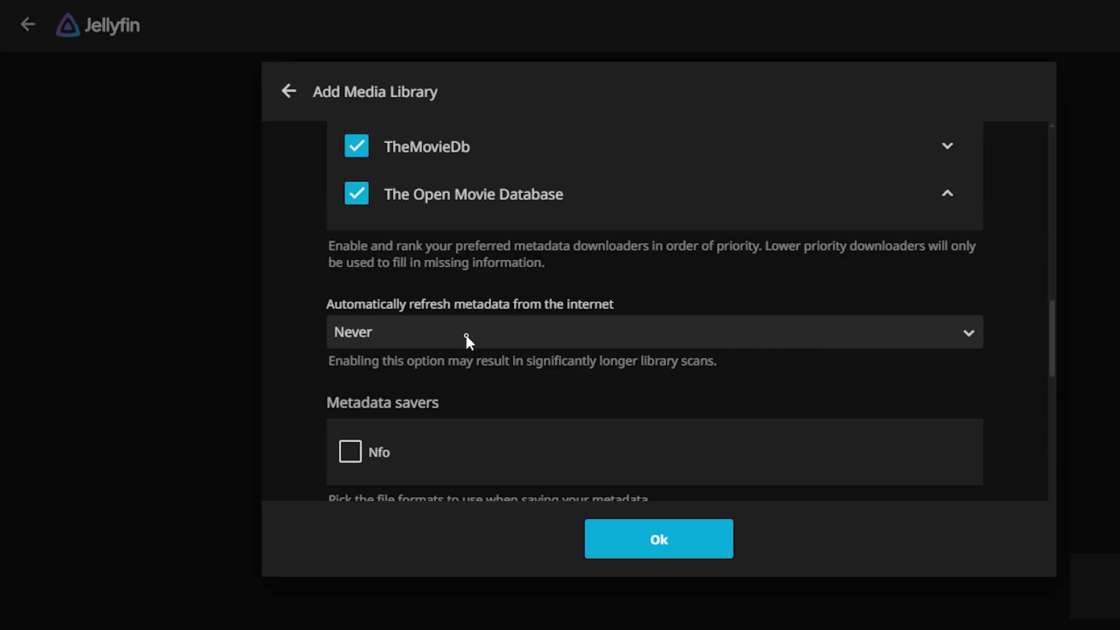
pyautogui.click(521, 331)
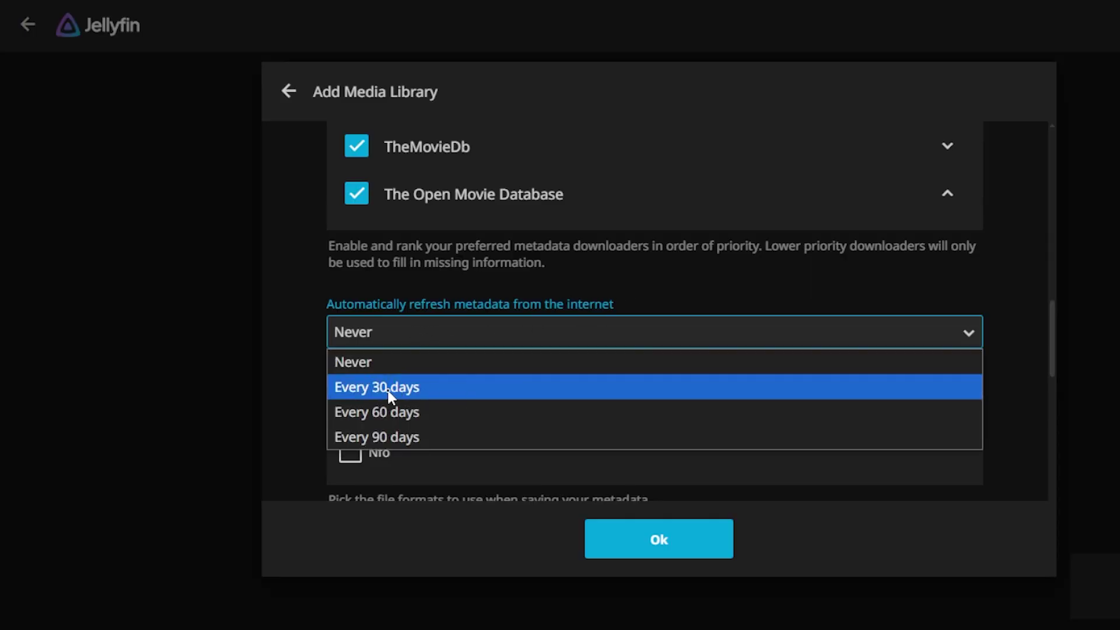
pyautogui.click(417, 395)
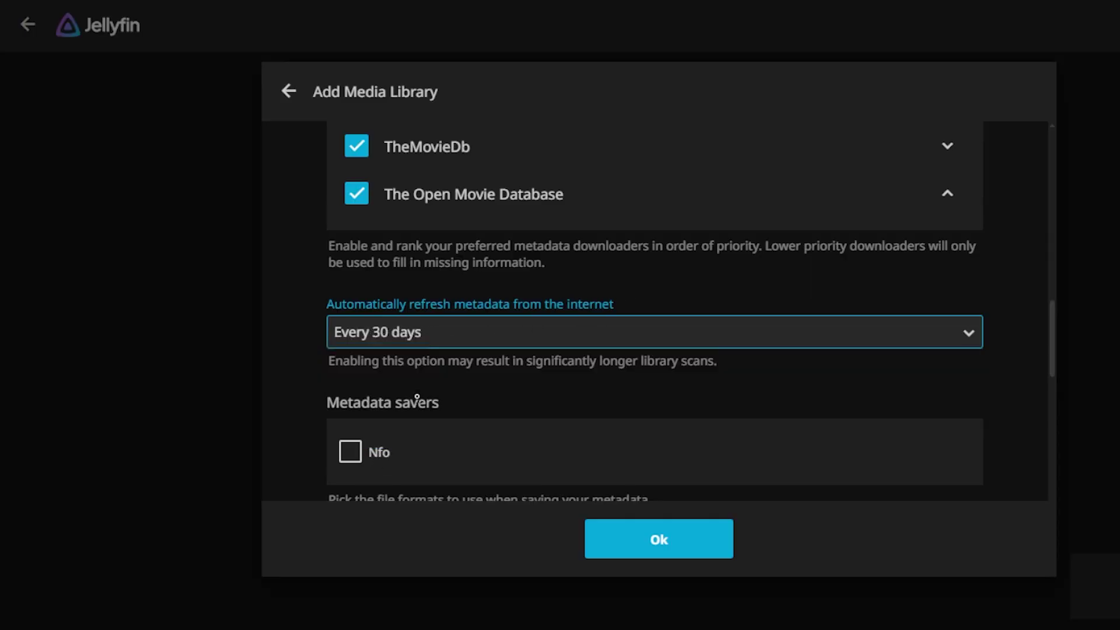
pyautogui.click(569, 332)
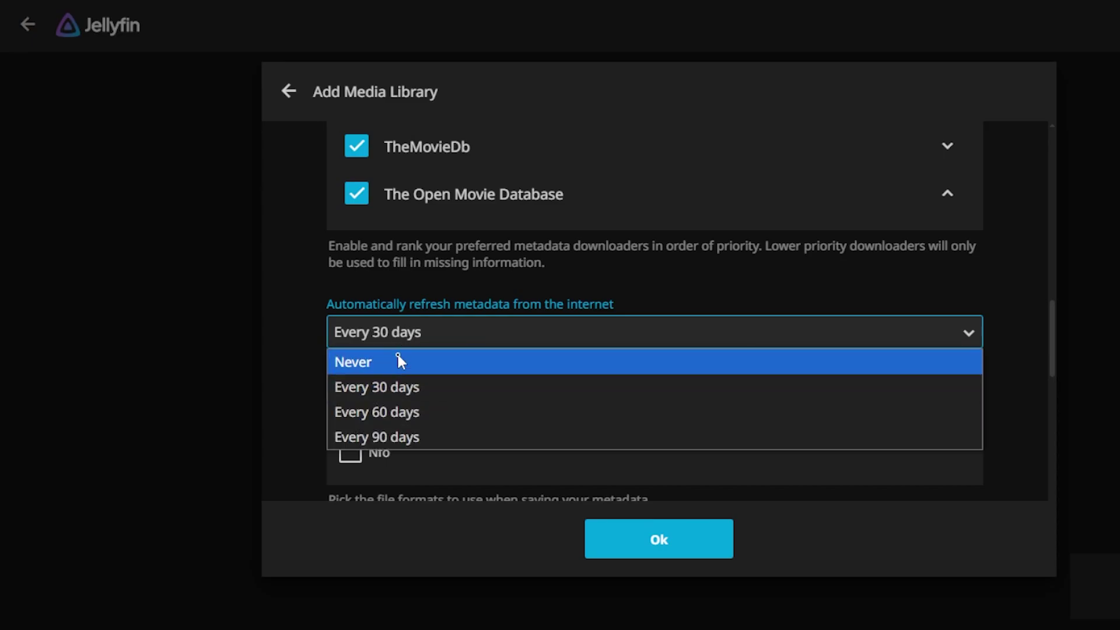
pyautogui.click(397, 357)
# Enable saving artwork into media folders, leave the trickplay and chapter image options off, and confirm the new Movies library.
pyautogui.scroll(-5, 345, 239)
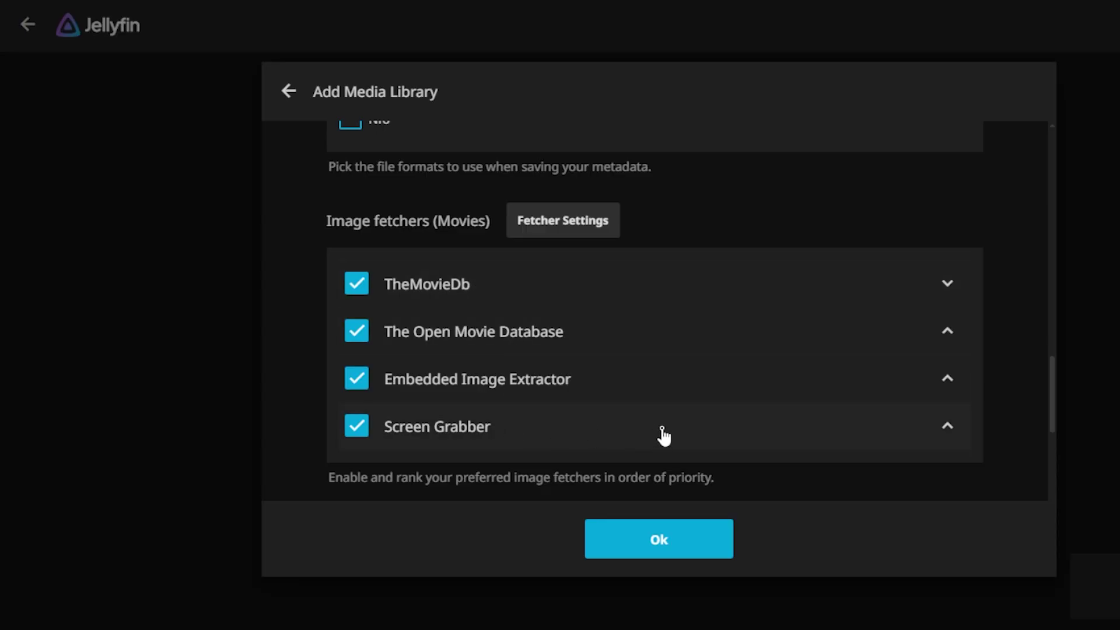
pyautogui.scroll(-4, 662, 430)
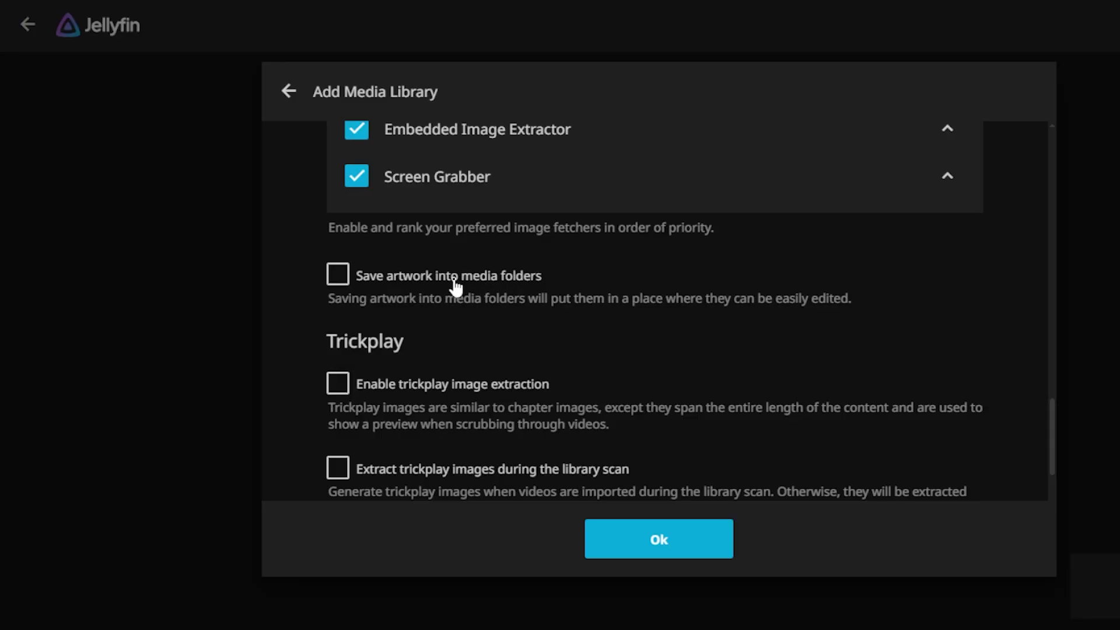
pyautogui.click(338, 276)
pyautogui.scroll(-5, 560, 349)
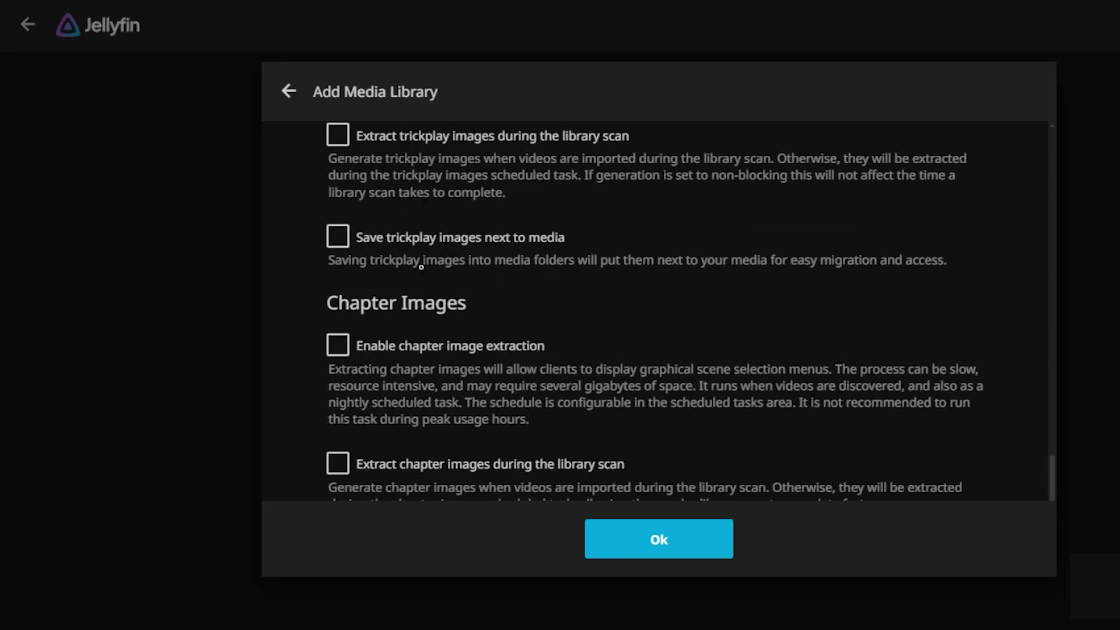
pyautogui.scroll(-2, 425, 280)
pyautogui.scroll(-2, 493, 250)
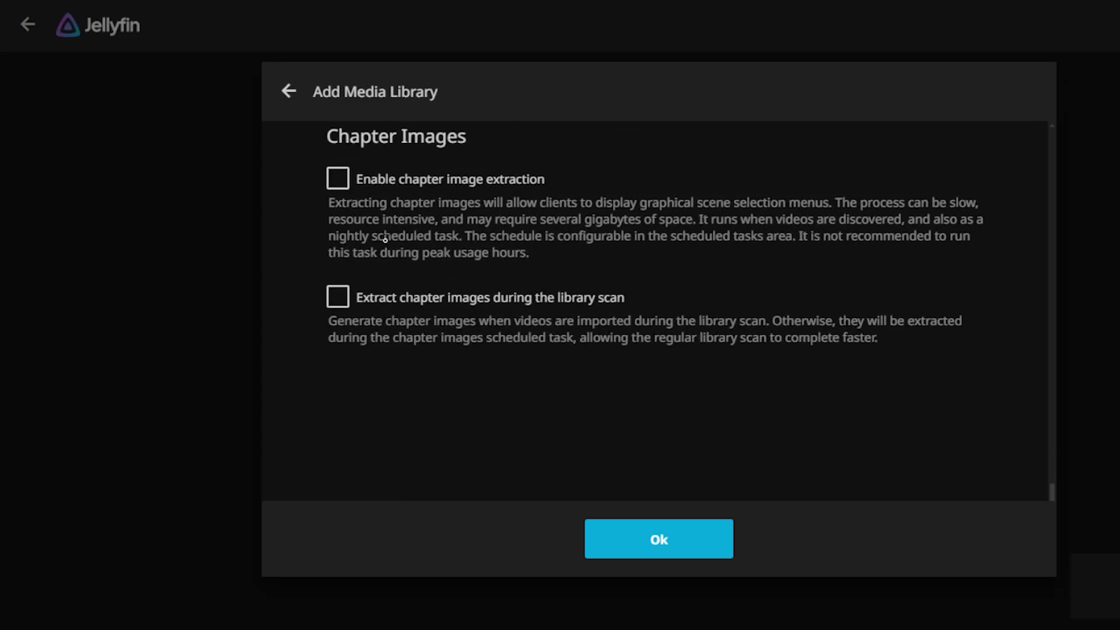
pyautogui.scroll(-1, 565, 391)
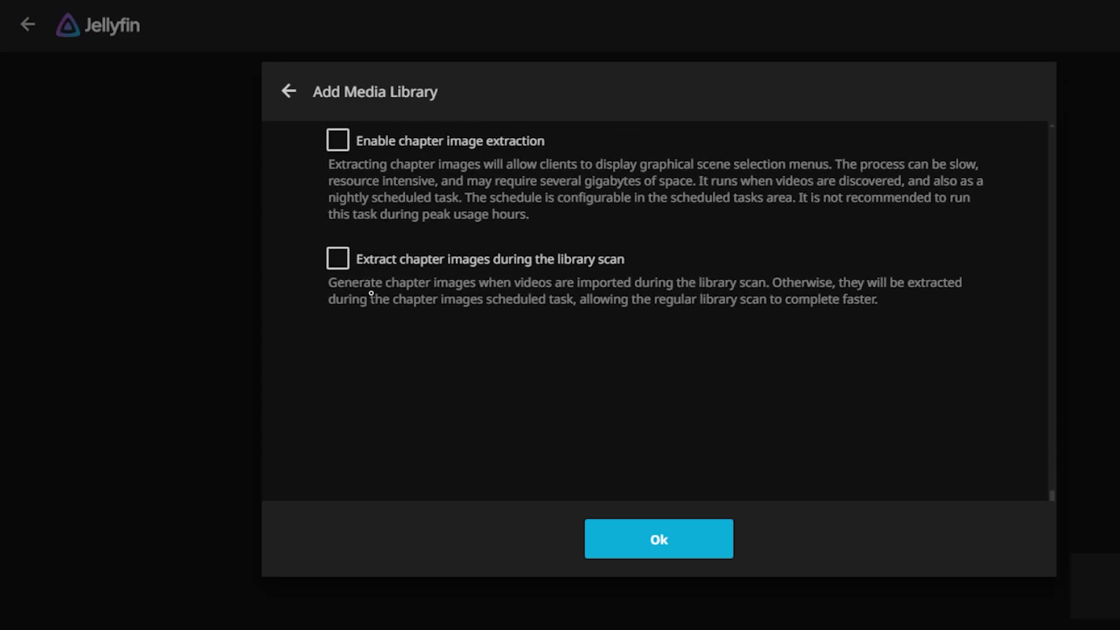
pyautogui.click(687, 548)
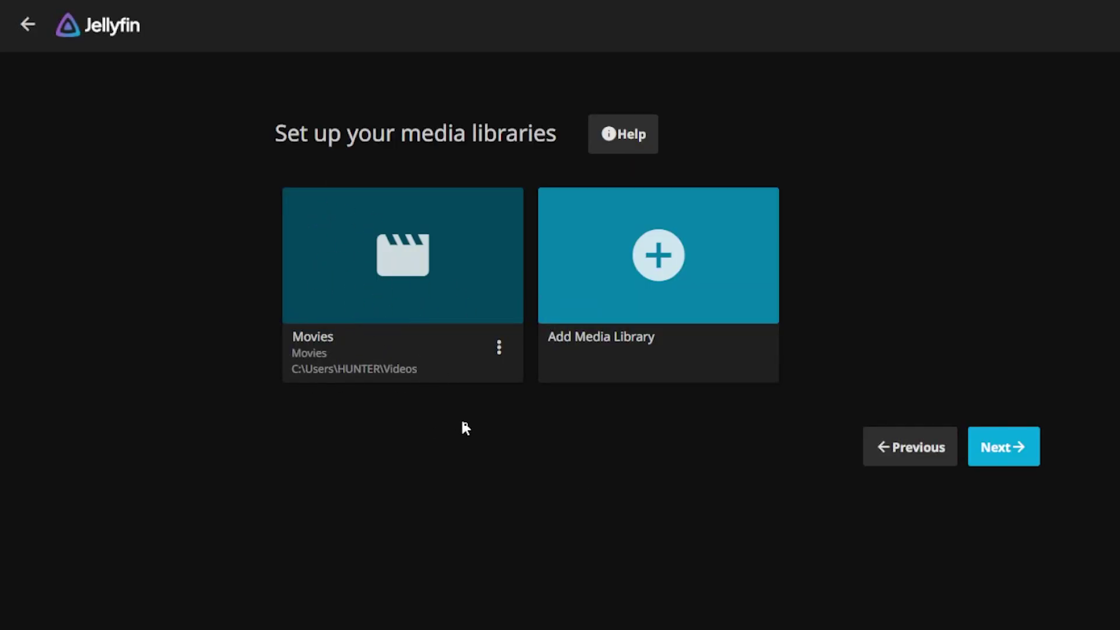
# Accept English and United States as the default metadata settings, get through the remote access page, and finish the setup wizard.
pyautogui.click(1020, 454)
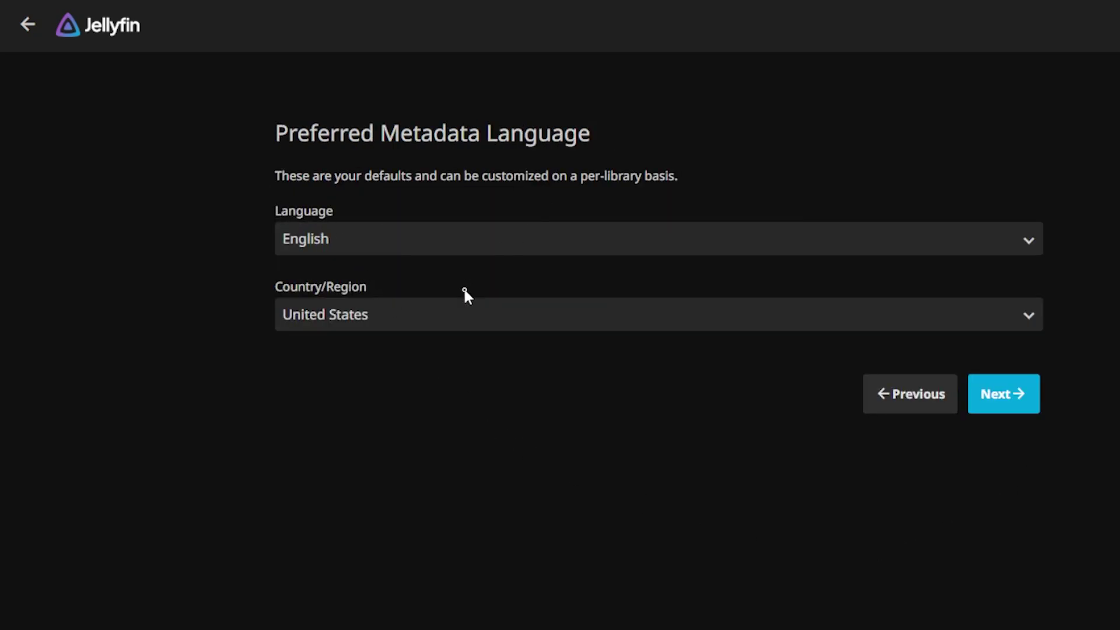
pyautogui.click(1001, 401)
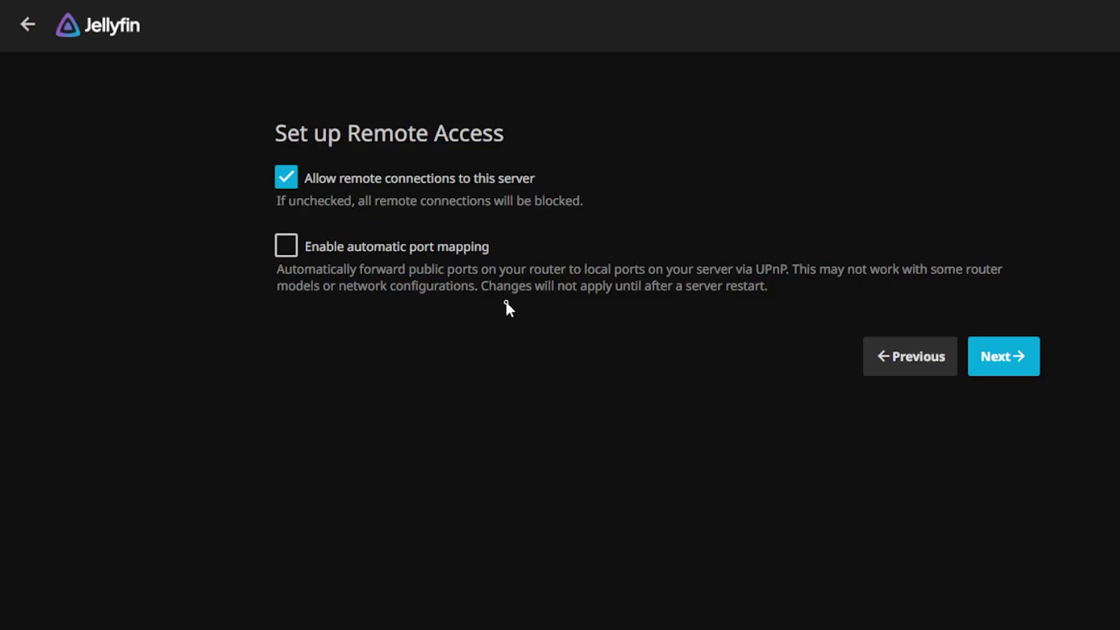
pyautogui.click(291, 185)
pyautogui.press('Return')
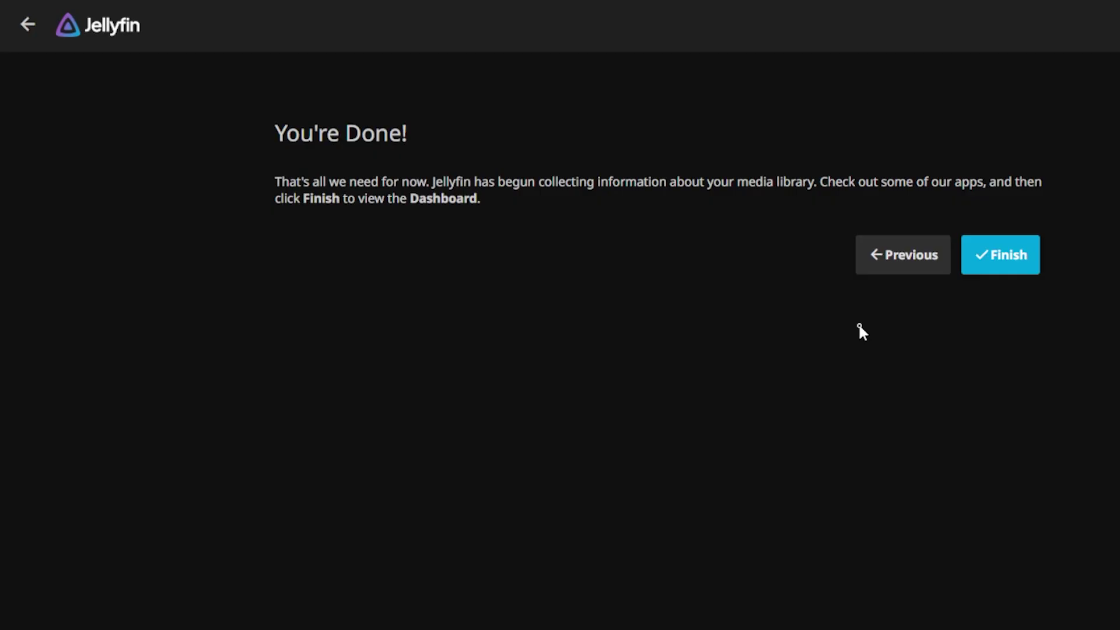
pyautogui.click(1000, 254)
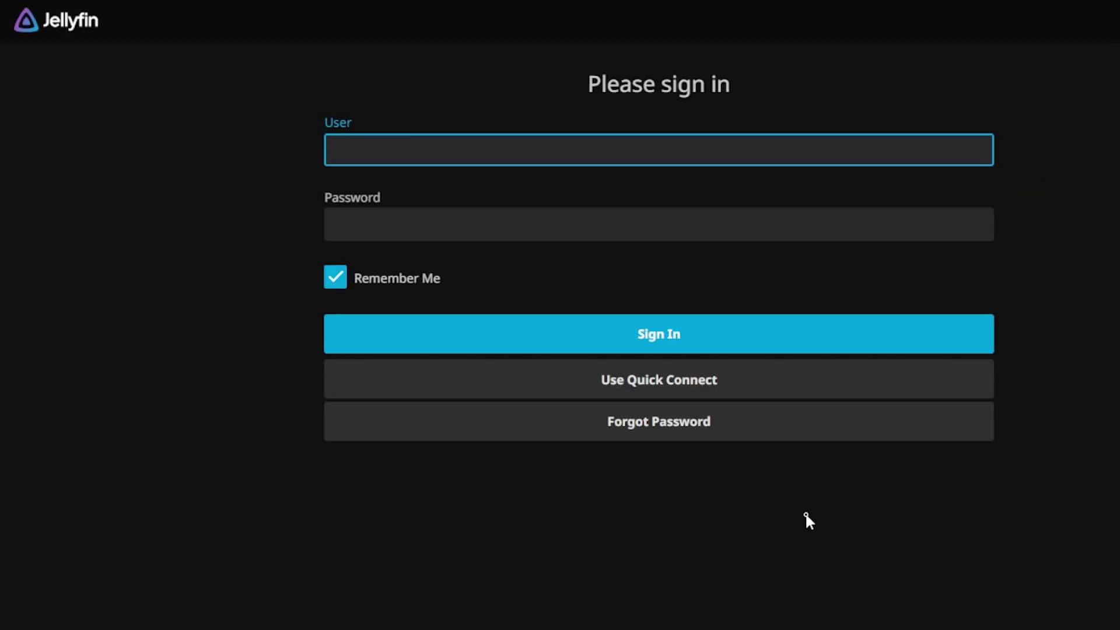
# Sign in to the server as GEEKrar with the account password.
pyautogui.write('GEEKrar')
pyautogui.press('Tab')
pyautogui.write('******')
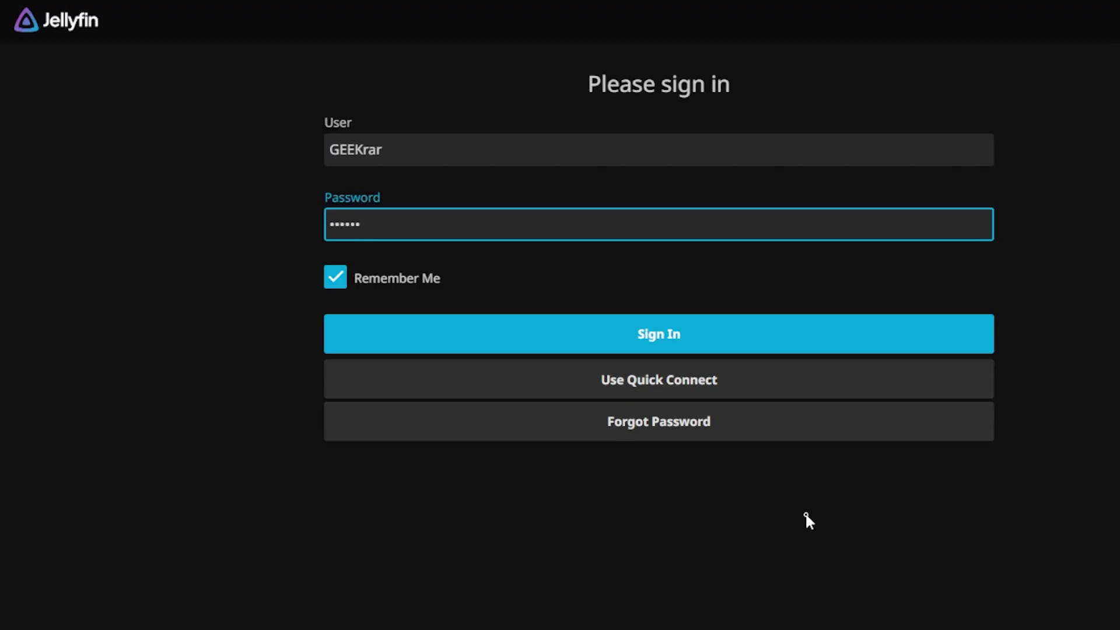
pyautogui.click(646, 341)
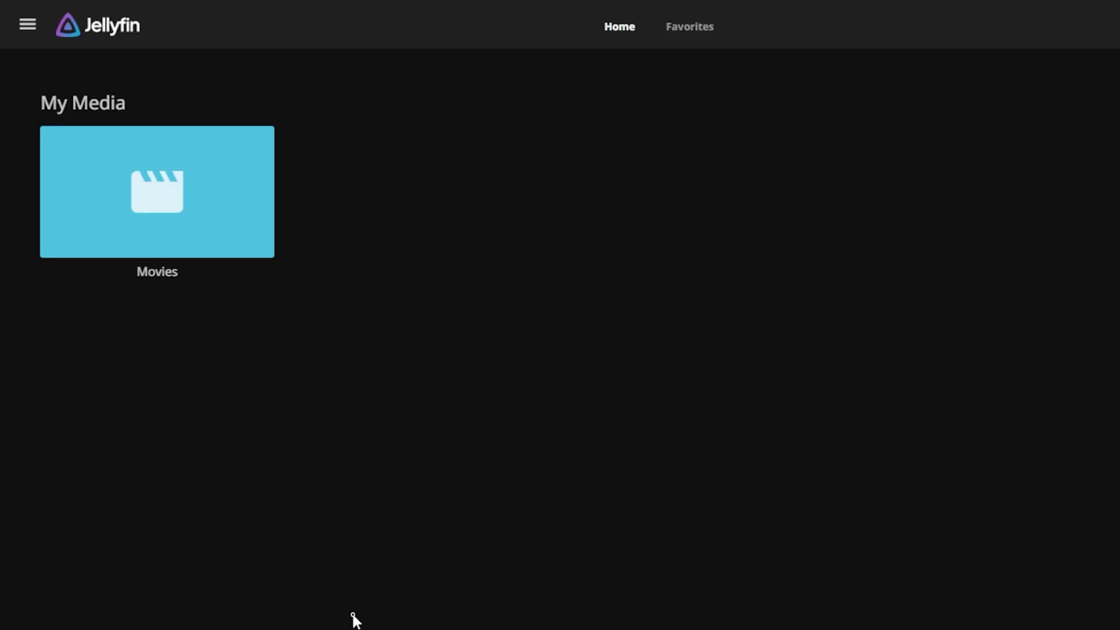
# Switch to File Explorer to check the Videos folder used by the Movies library, and return to Jellyfin's home page.
pyautogui.click(354, 624)
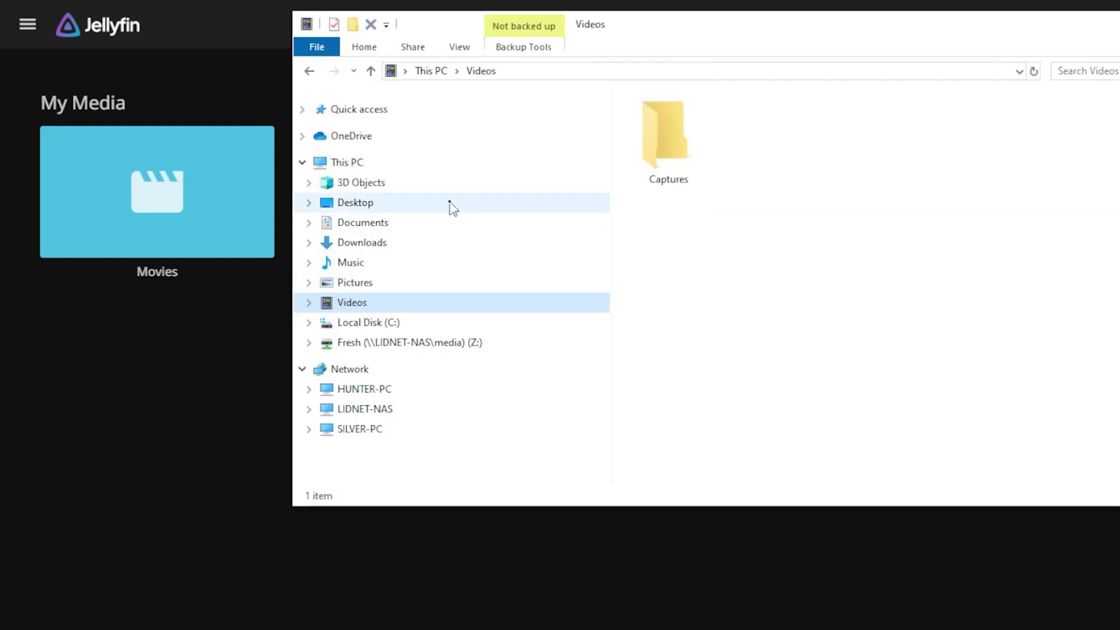
pyautogui.click(535, 71)
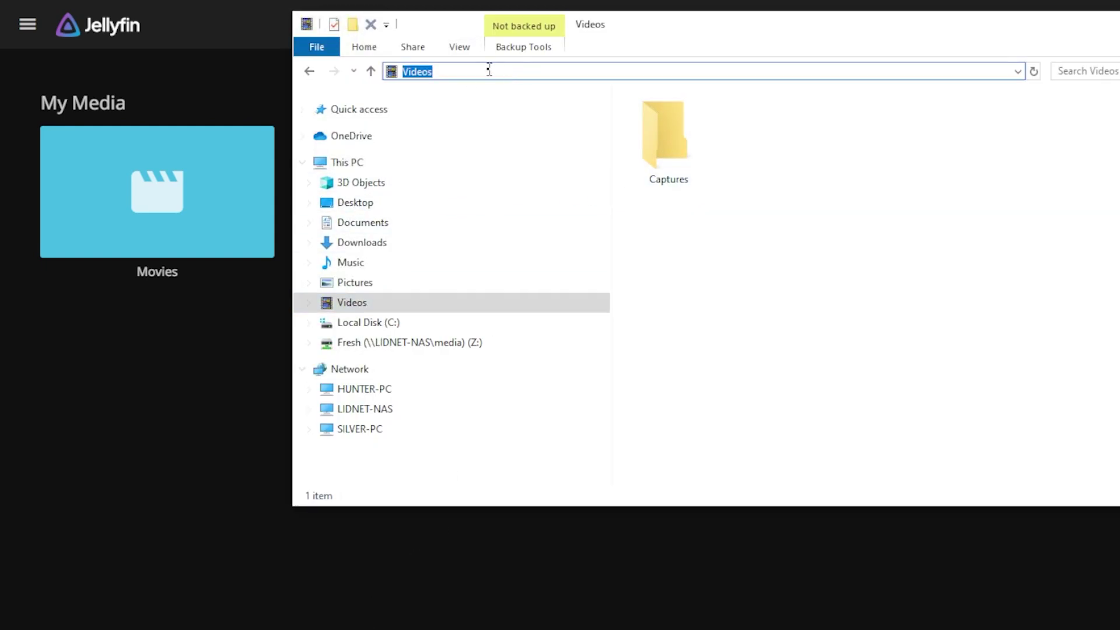
pyautogui.click(822, 226)
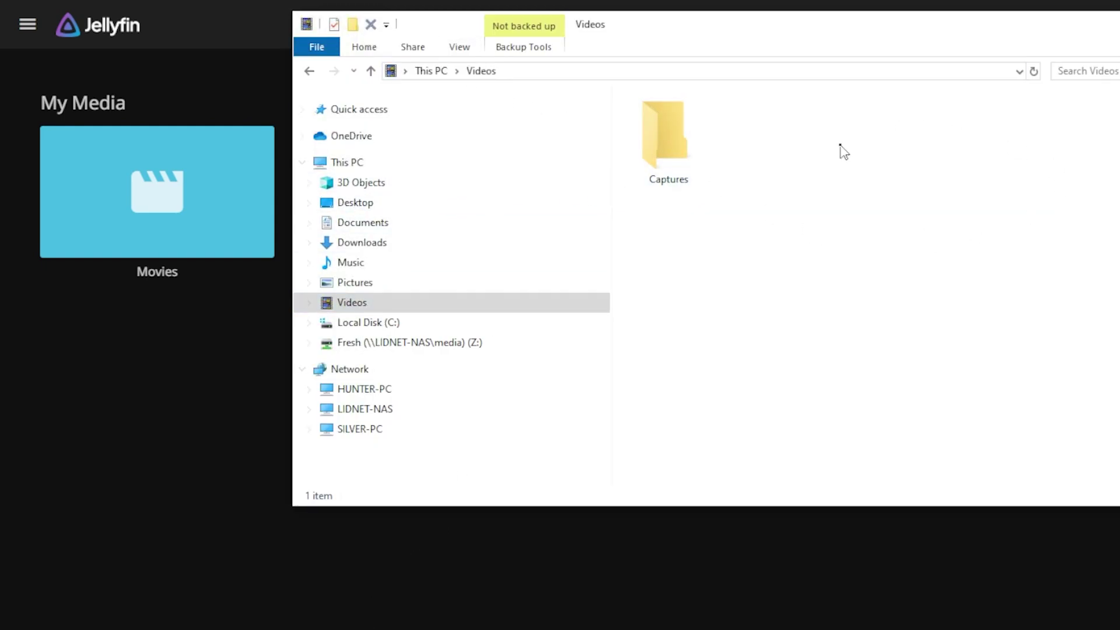
pyautogui.click(147, 307)
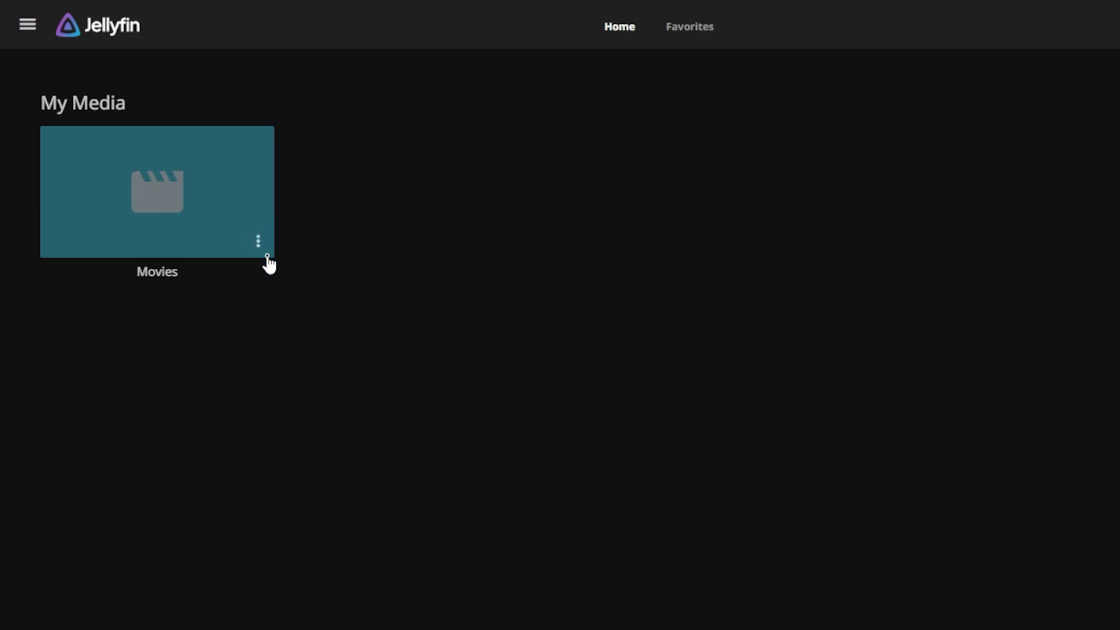
pyautogui.hotkey('alt', 'Tab')
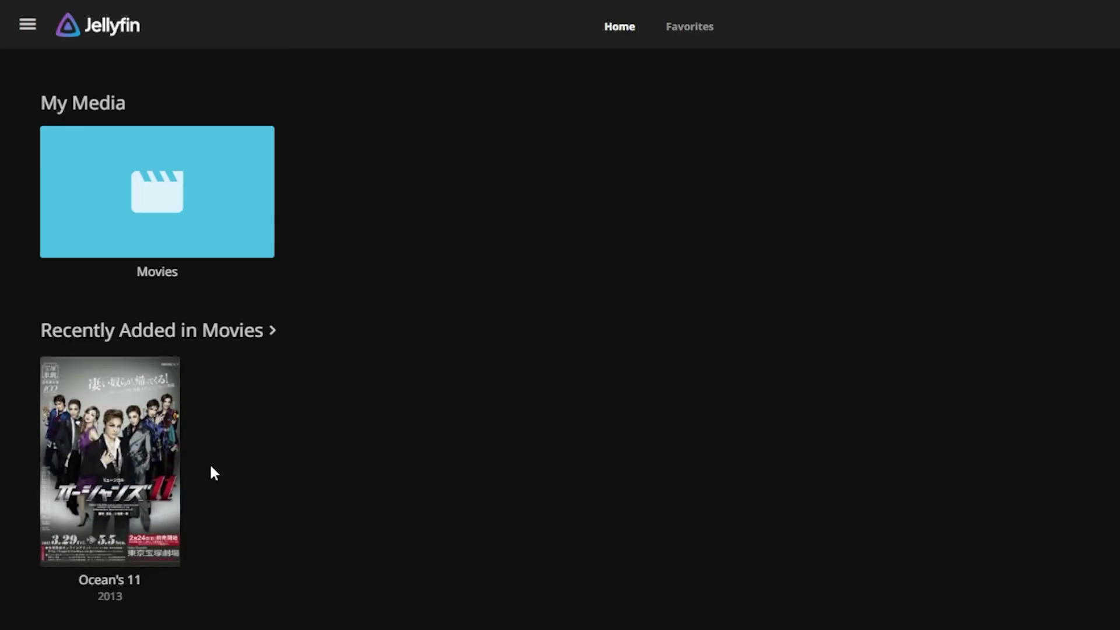
# Identify the recently added Ocean's 11 by searching for Ocean's Eleven and applying TheMovieDb's 2001 match, replacing existing images.
pyautogui.moveTo(155, 435)
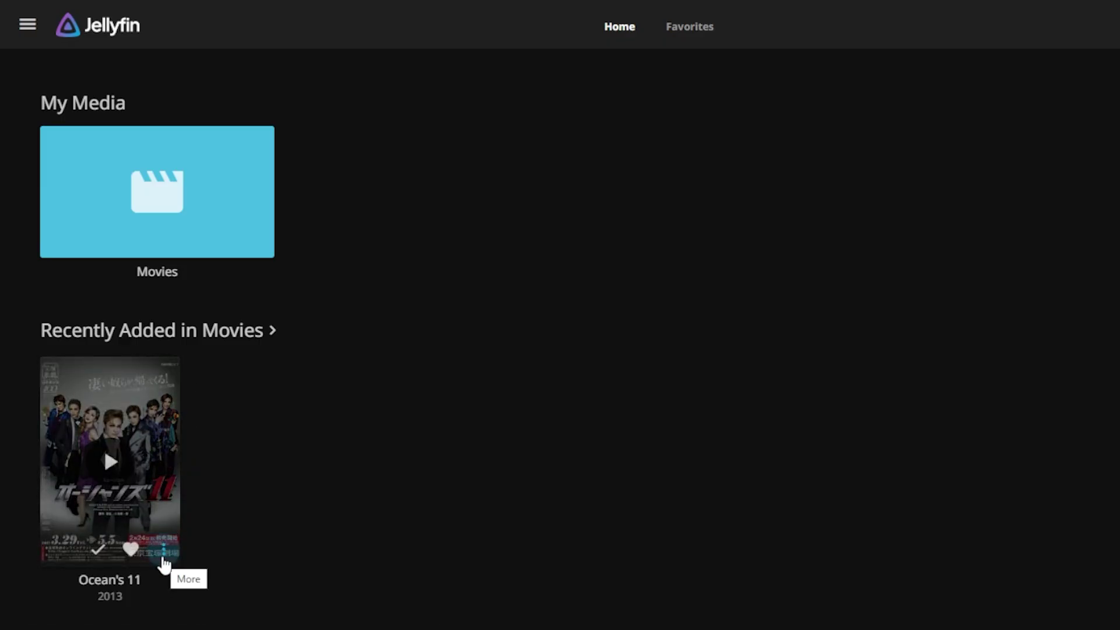
pyautogui.click(163, 556)
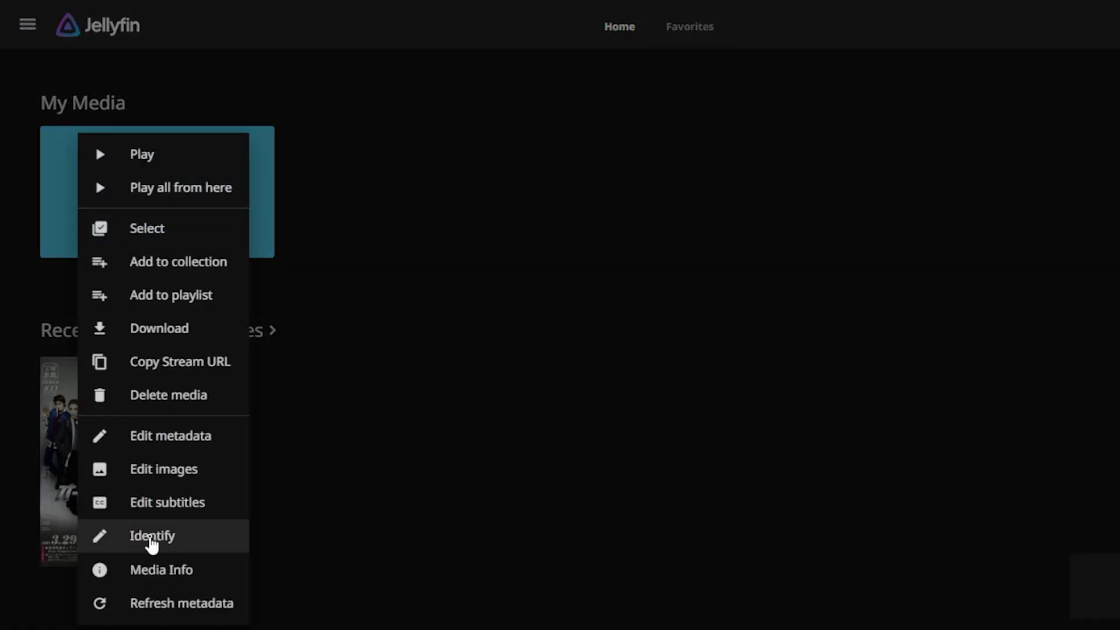
pyautogui.click(151, 540)
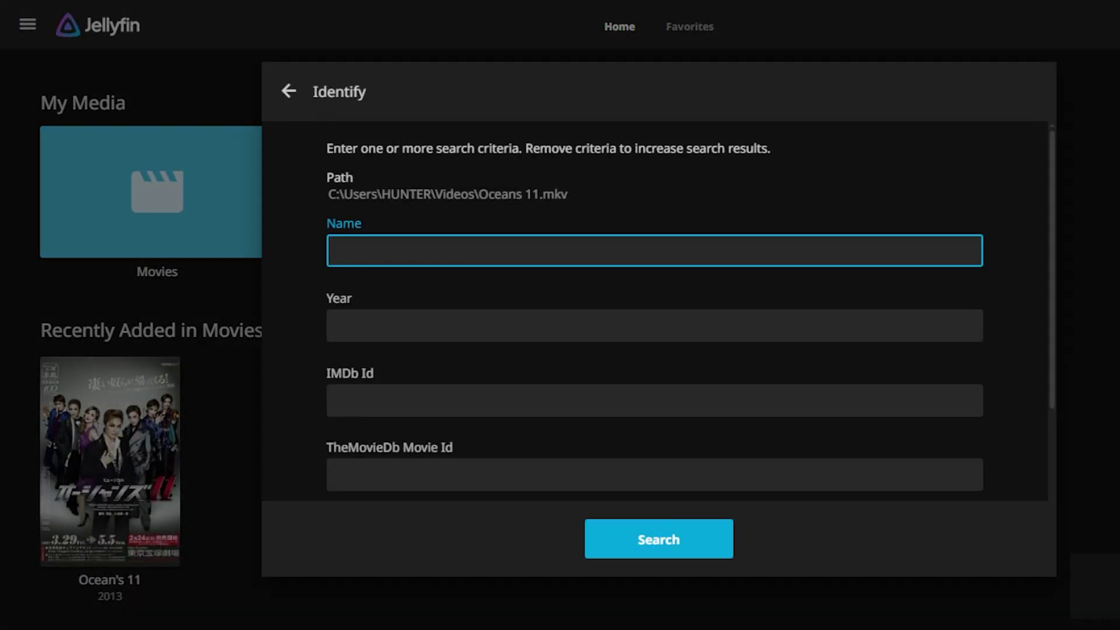
pyautogui.write("Ocean's Eleven")
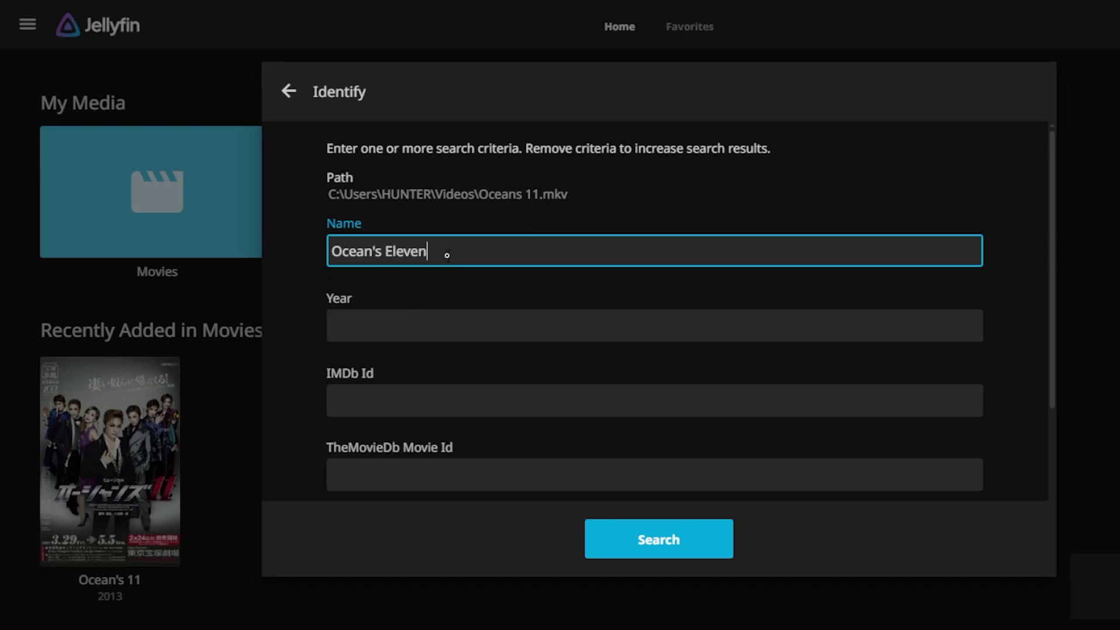
pyautogui.click(668, 538)
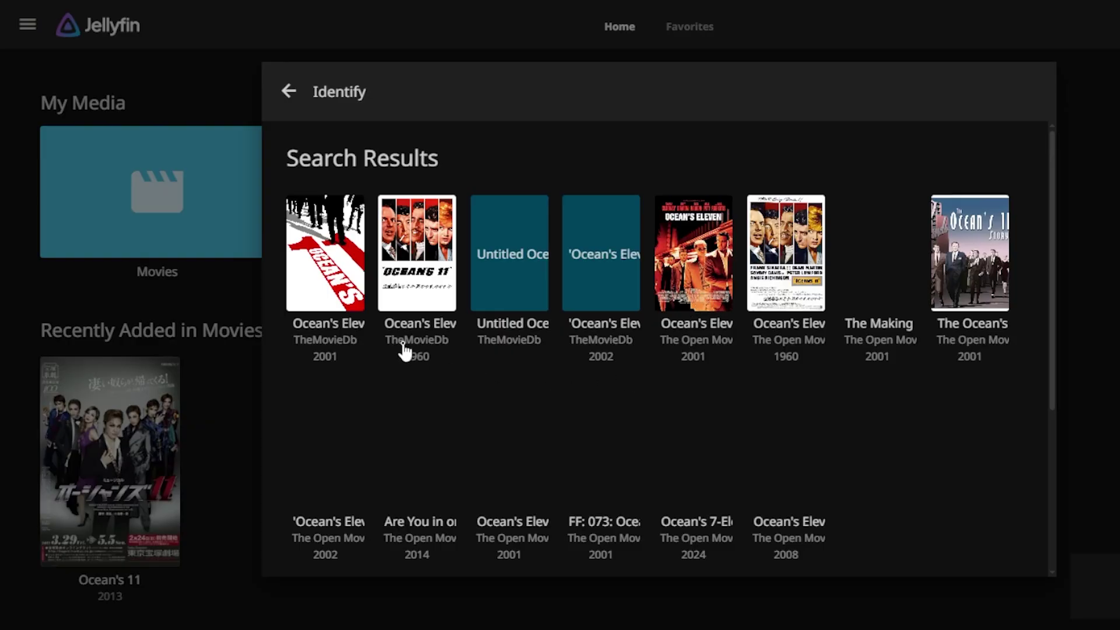
pyautogui.click(311, 255)
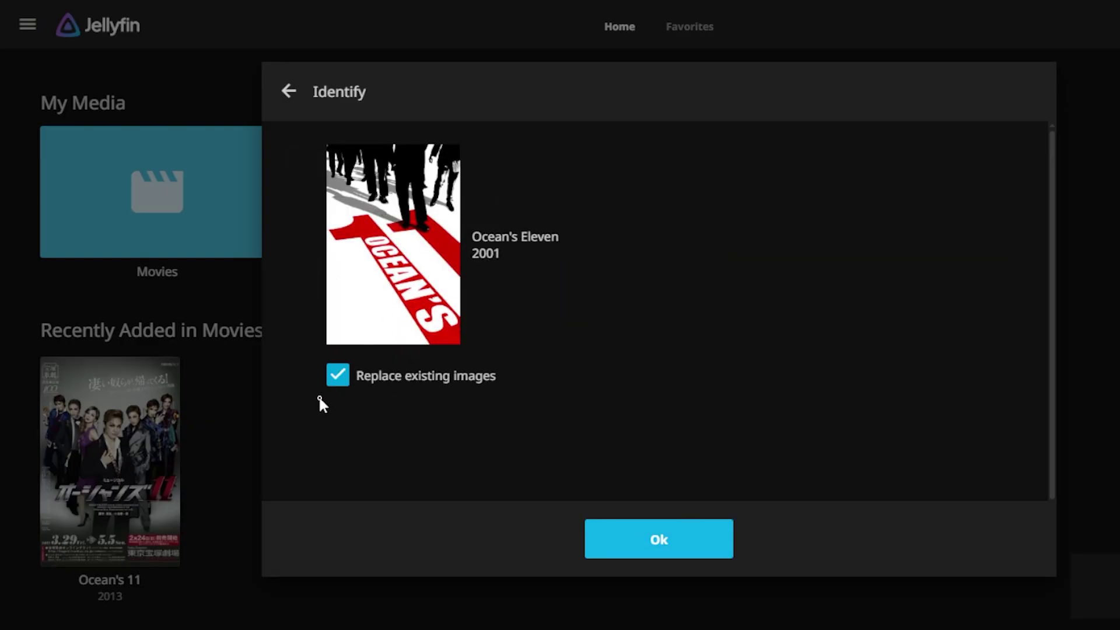
pyautogui.click(659, 545)
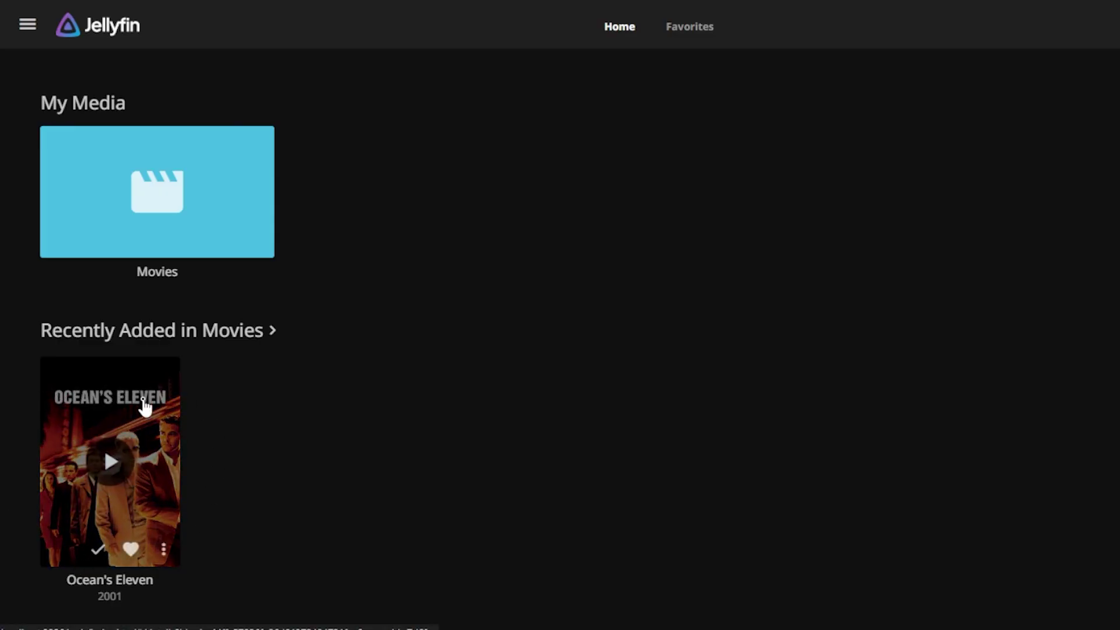
# Review the details page of Ocean's Eleven, including its audio, subtitle and cast information, and return to the home page.
pyautogui.click(161, 403)
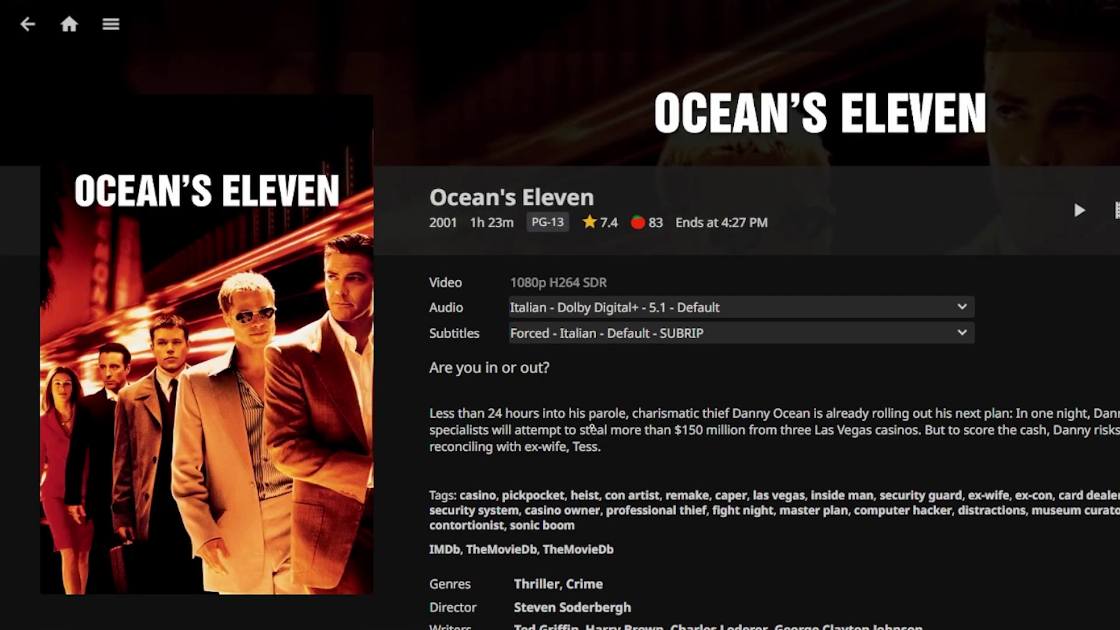
pyautogui.scroll(-8, 591, 426)
pyautogui.scroll(8, 849, 357)
pyautogui.press('BackSpace')
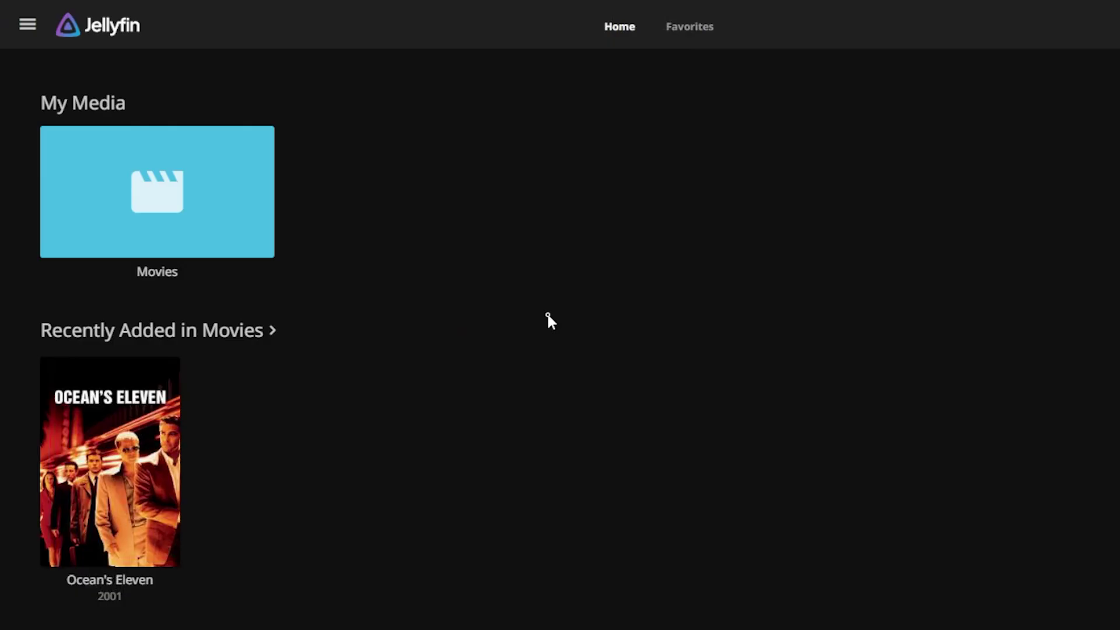
# Look through the user and administration options in the account settings, and return to the home page.
pyautogui.click(28, 25)
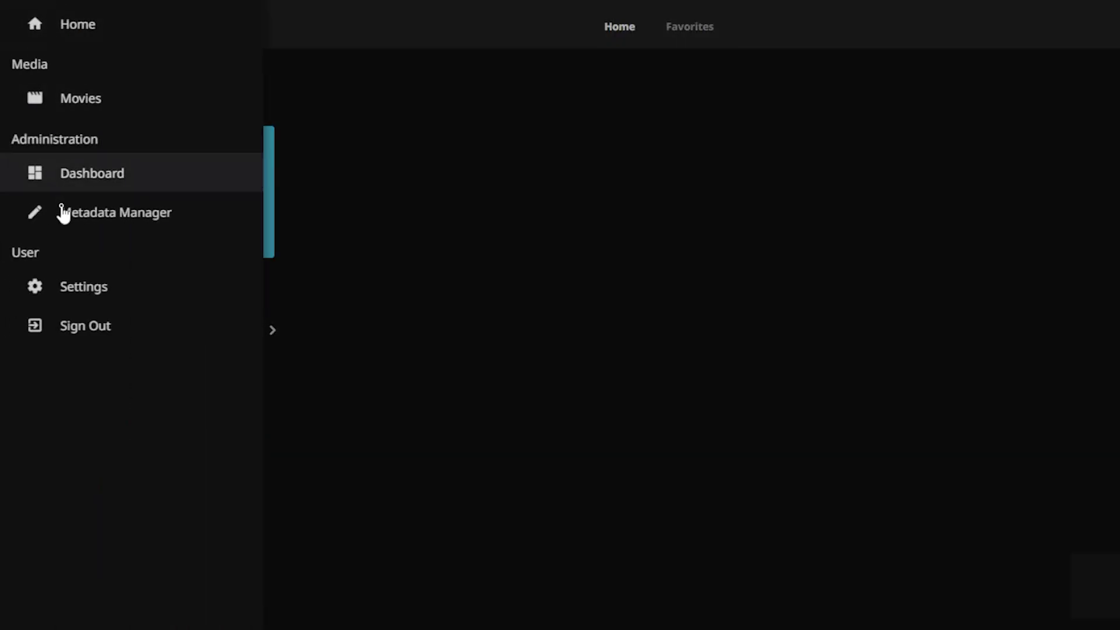
pyautogui.click(93, 298)
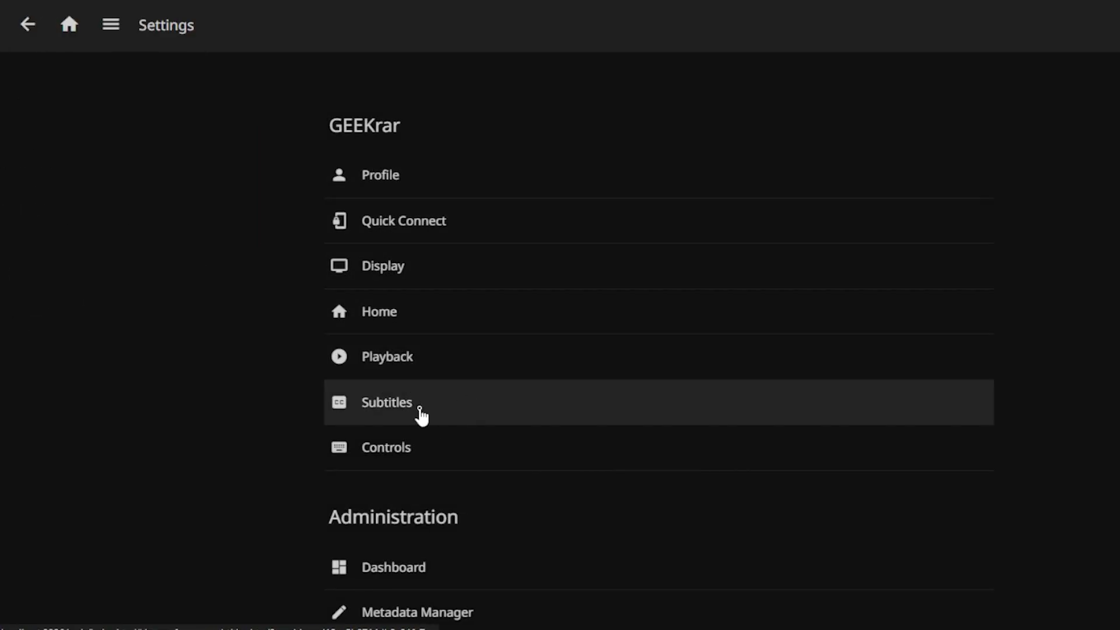
pyautogui.scroll(-3, 470, 460)
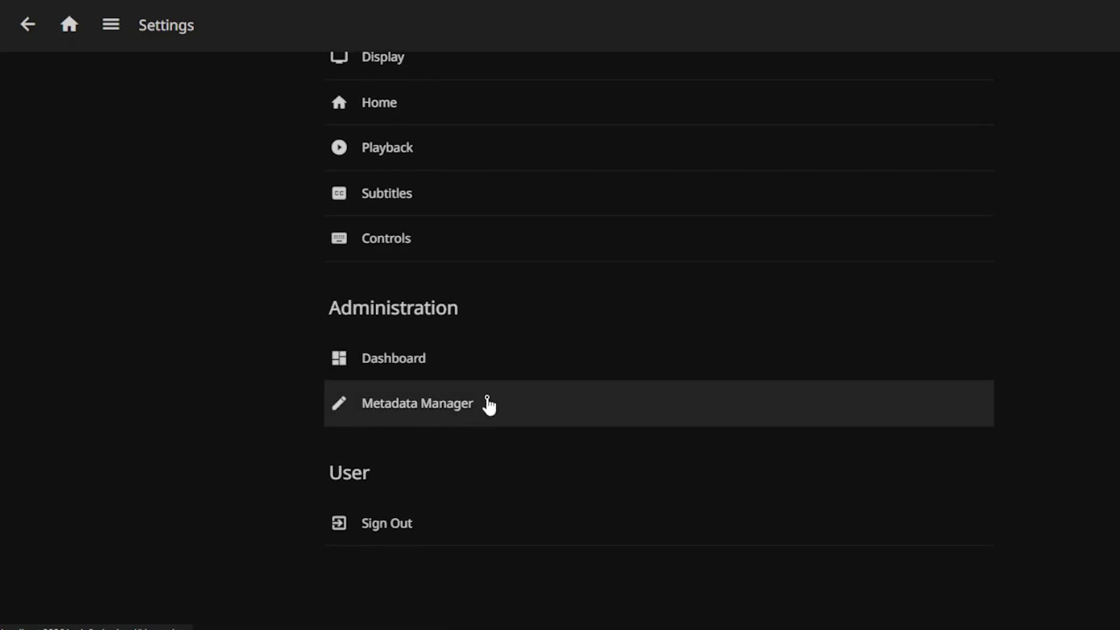
pyautogui.scroll(3, 350, 262)
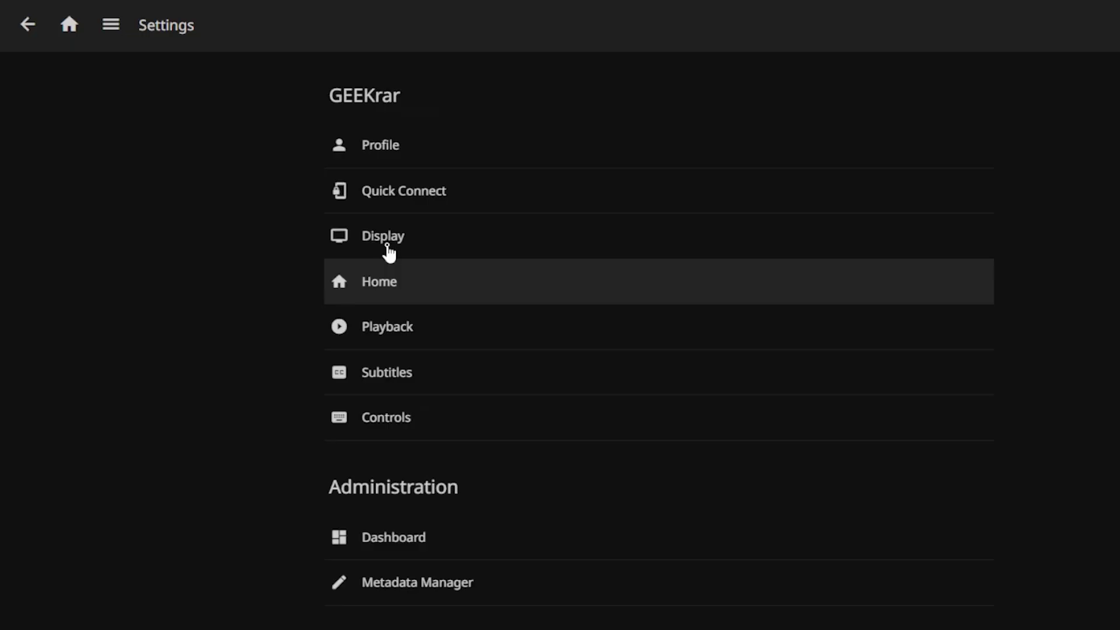
pyautogui.click(69, 25)
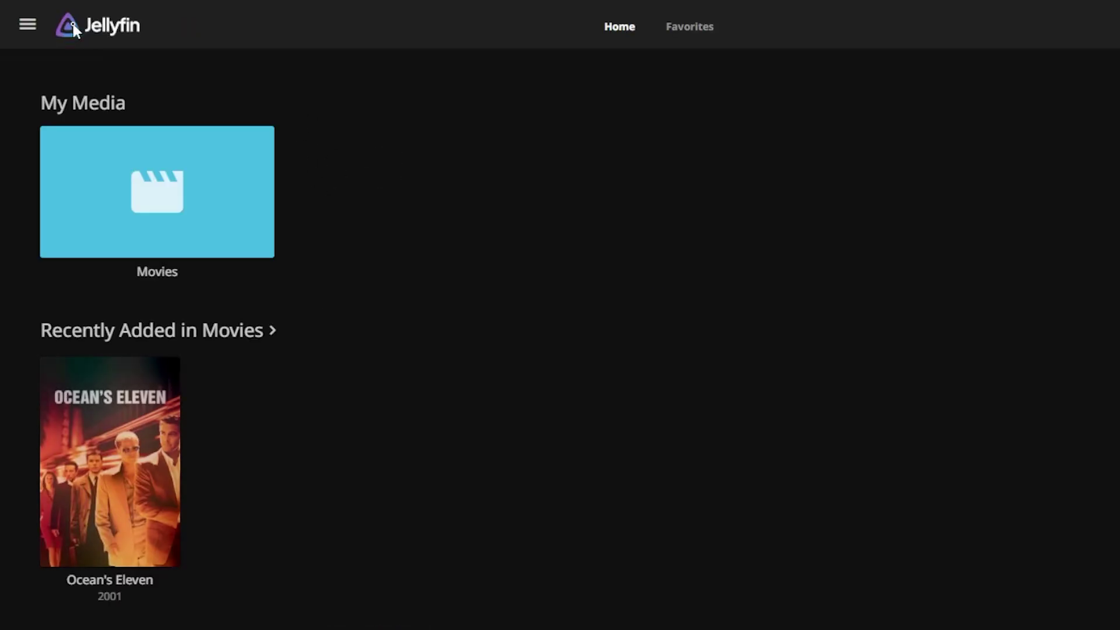